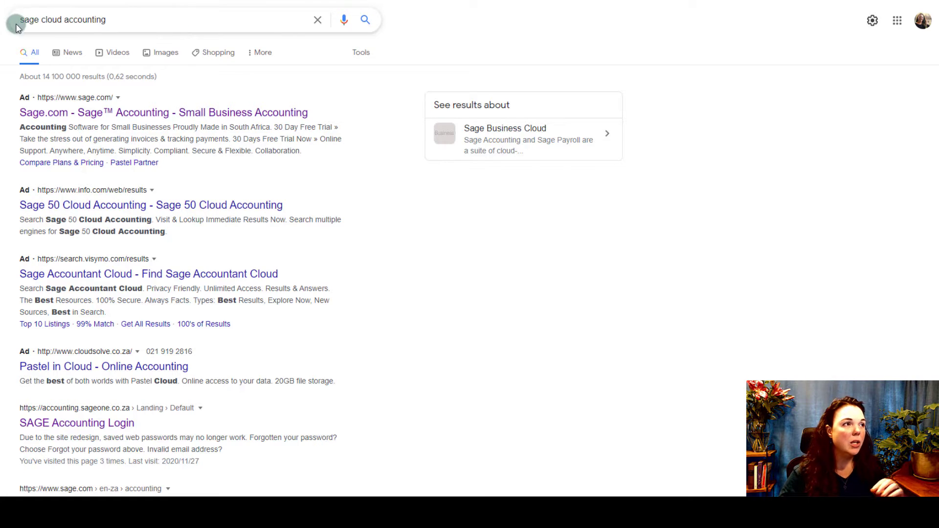
- Go to Sage.com from the ad result and browse the Free 30 Day Trial sign-up form
click(218, 116)
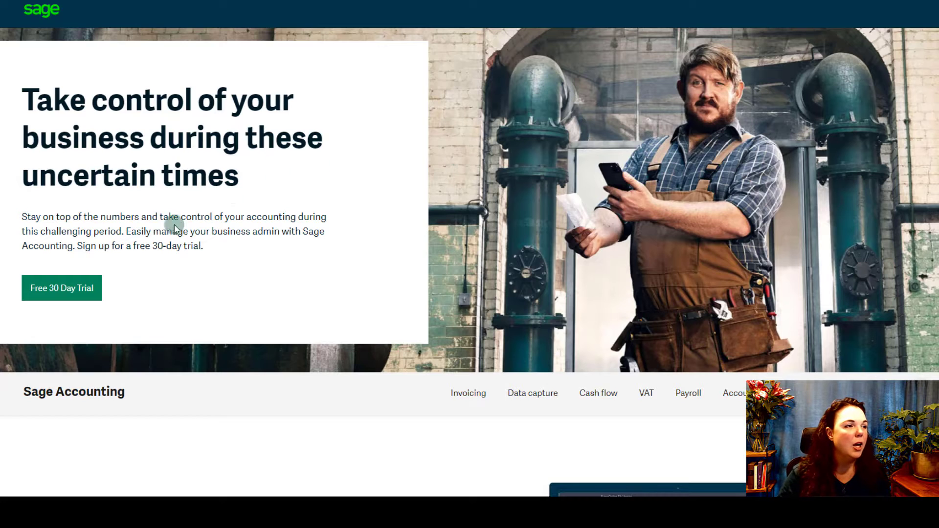
click(74, 293)
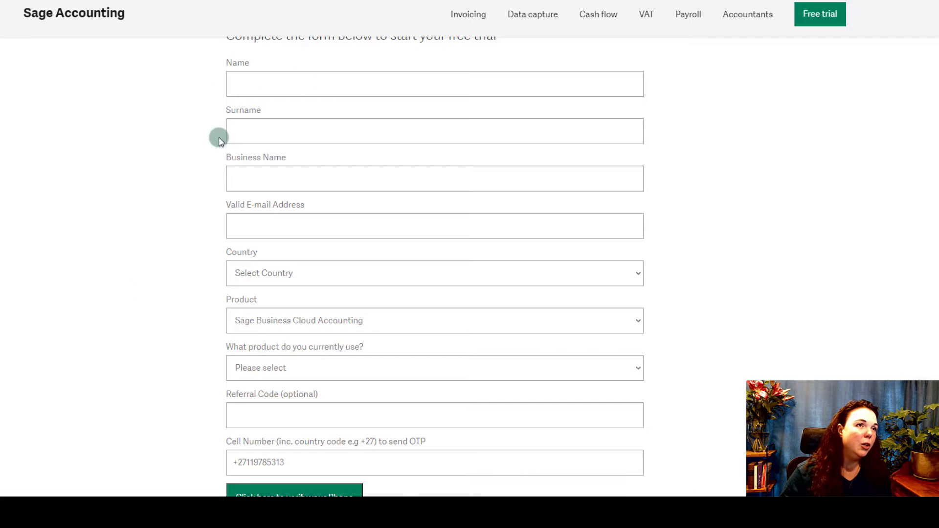
scroll(221, 137, up, 1)
scroll(206, 185, down, 2)
scroll(206, 185, down, 5)
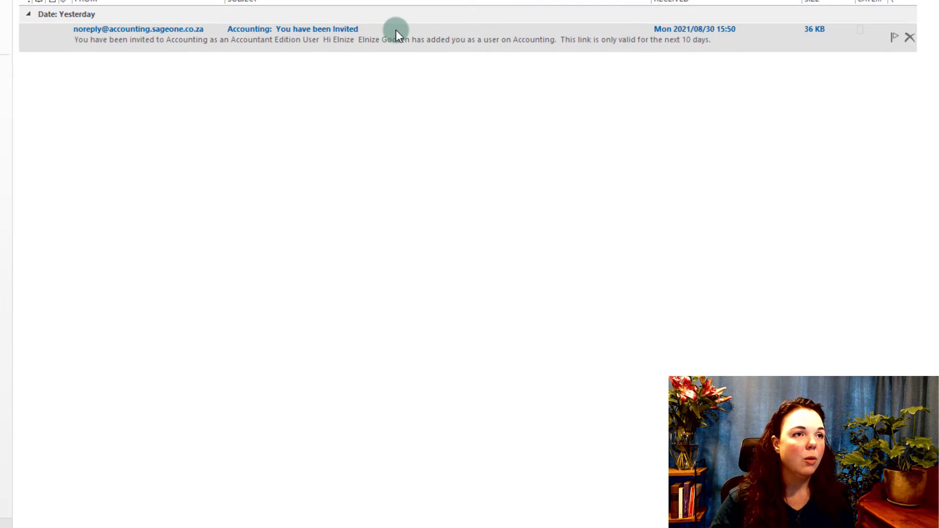
- Open the 'You have been Invited' email and confirm the Sage Accounting account
double_click(397, 40)
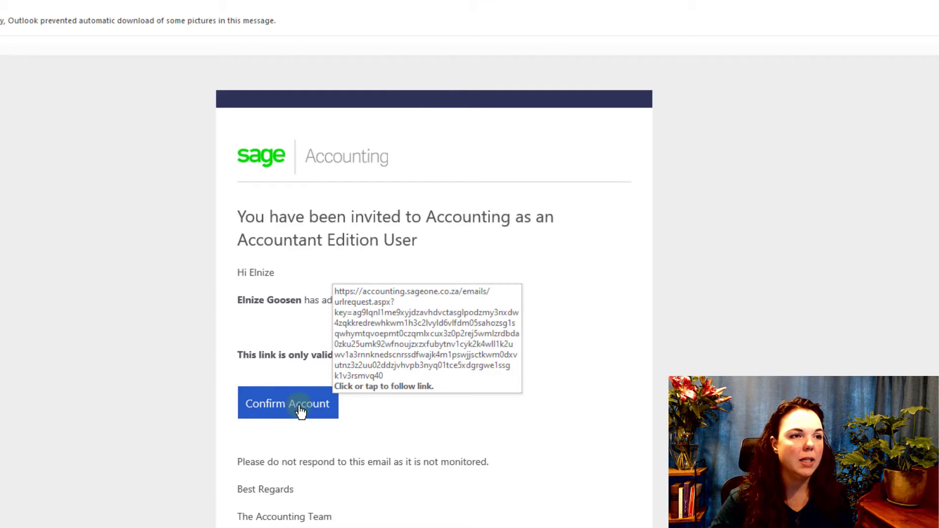
click(300, 411)
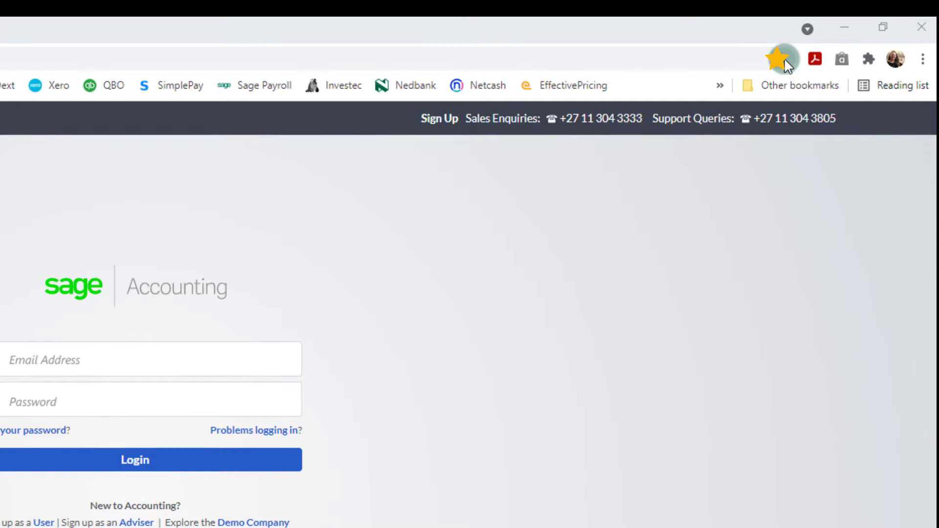
- Bookmark the Sage Accounting login page as 'Sage' on the bookmarks bar
click(785, 58)
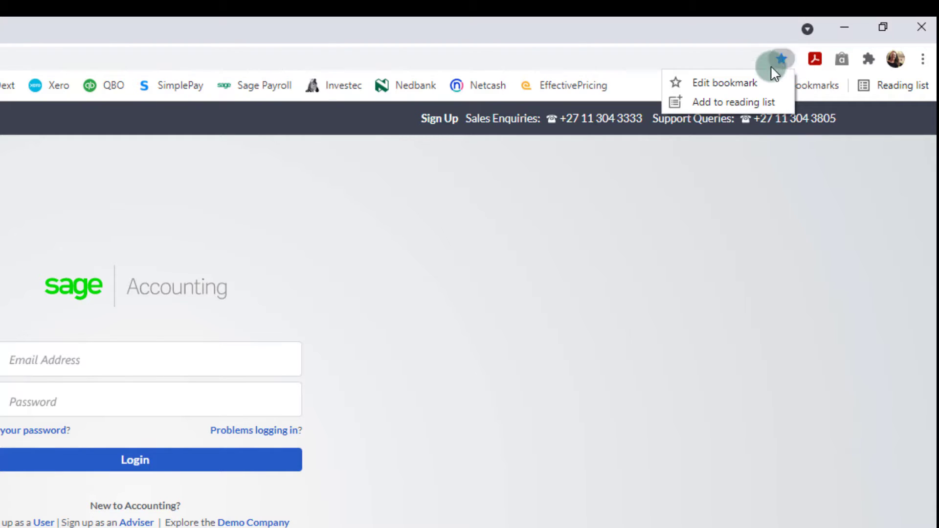
click(741, 81)
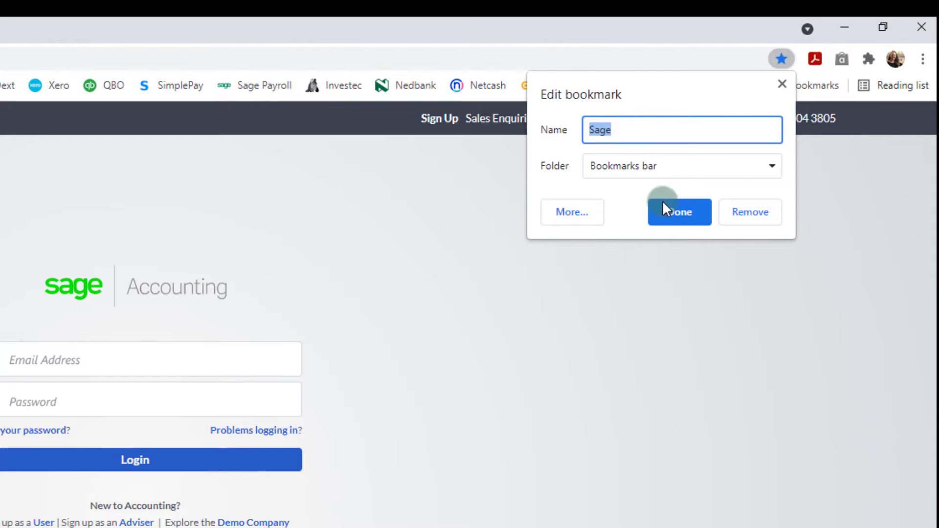
click(678, 216)
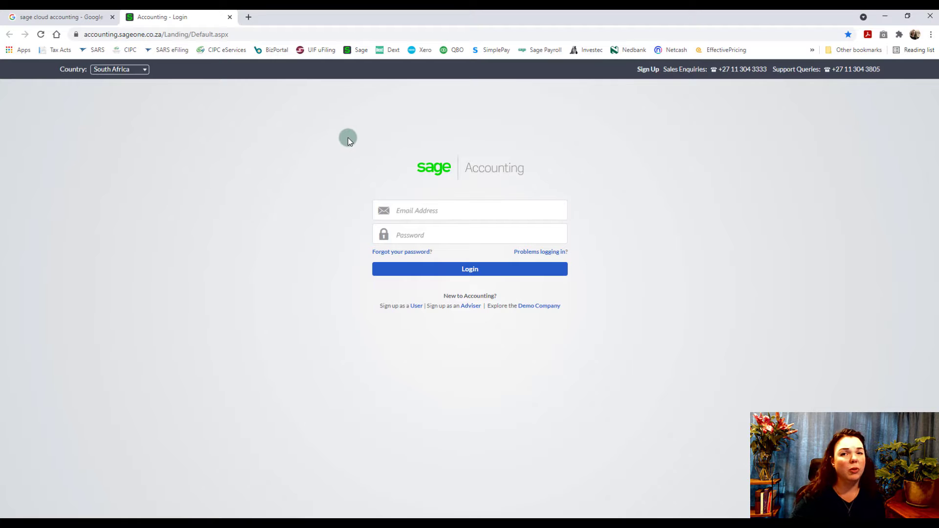
- Sign in to Sage Accounting with the account's email address and password
click(65, 17)
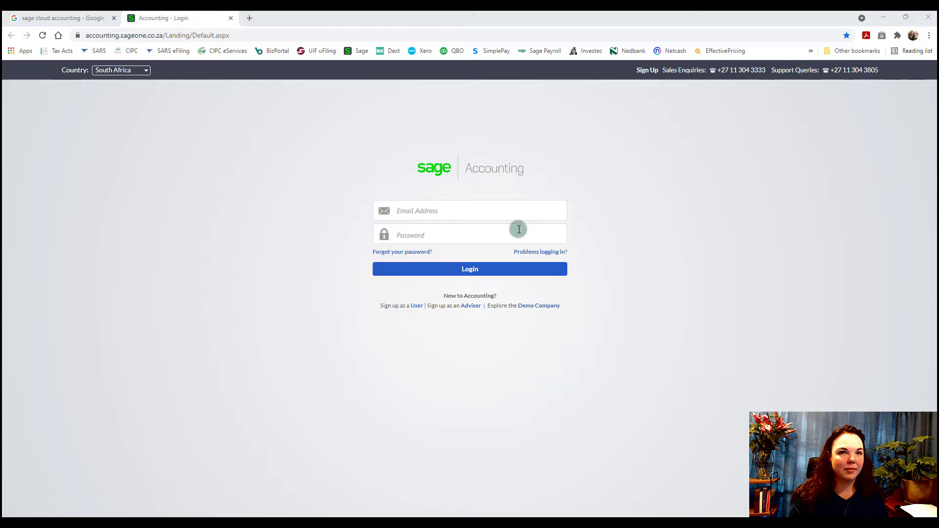
click(458, 210)
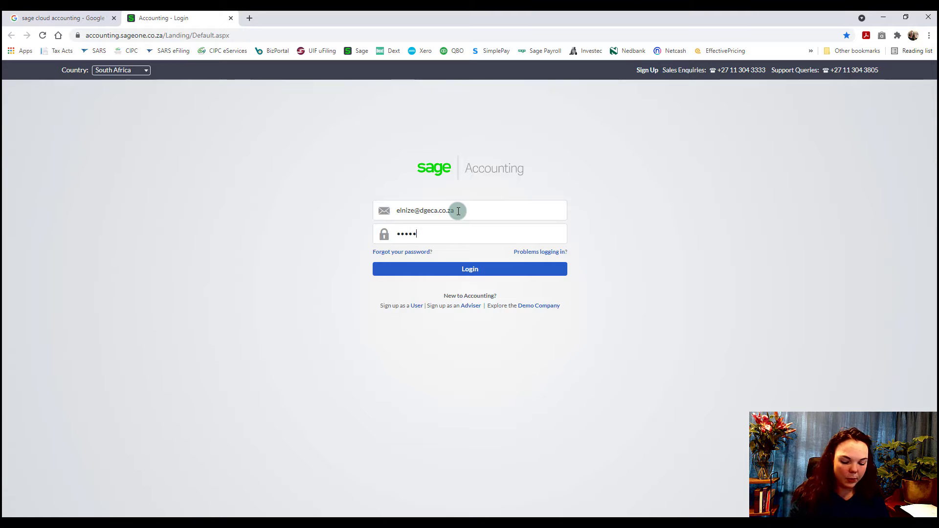
click(483, 269)
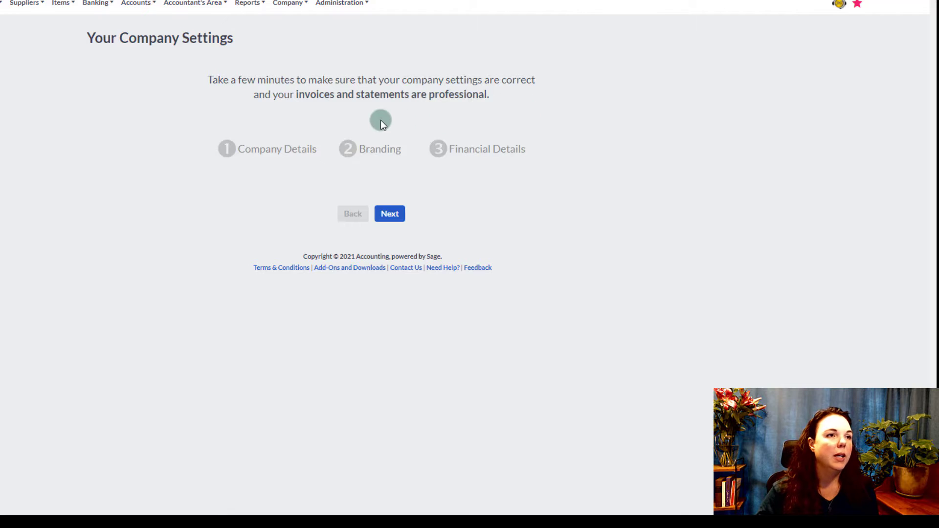
- Fill in Company Name as 'My Amazing Company' after the missing-name error, and continue
click(394, 219)
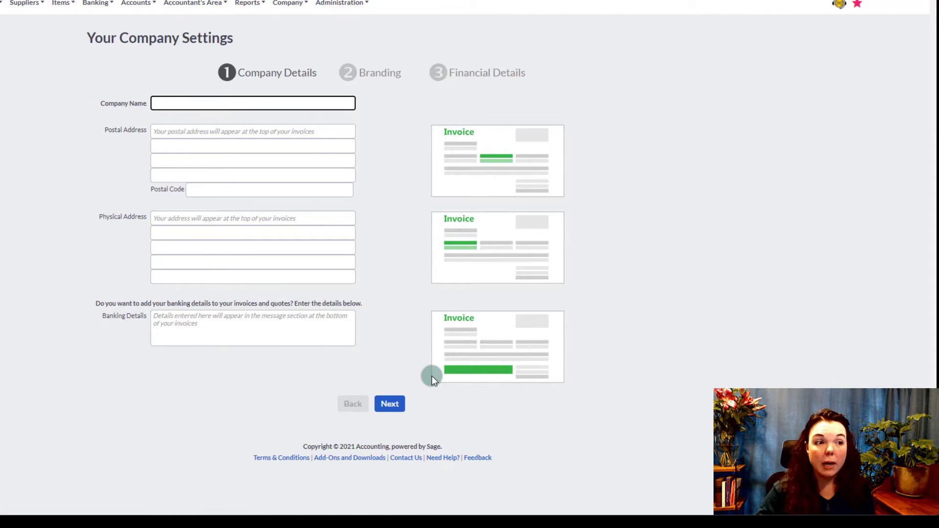
click(390, 410)
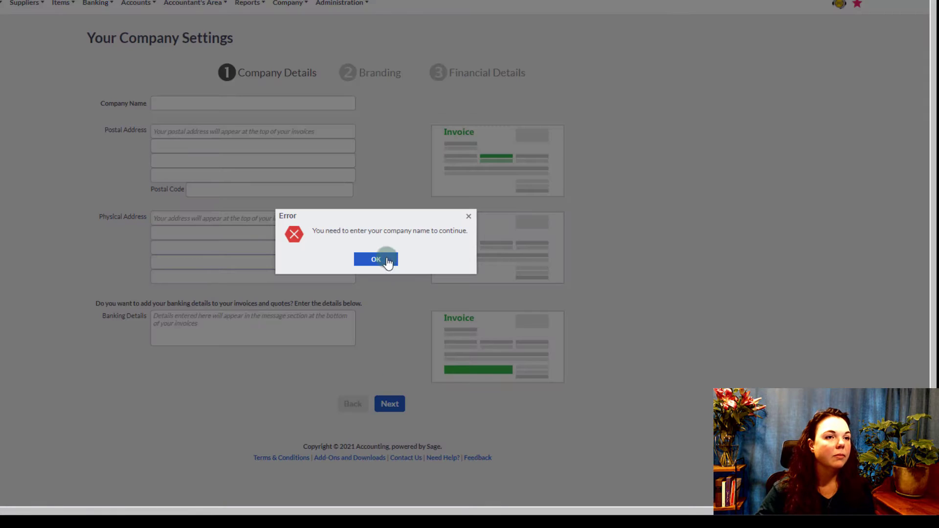
click(379, 260)
click(178, 103)
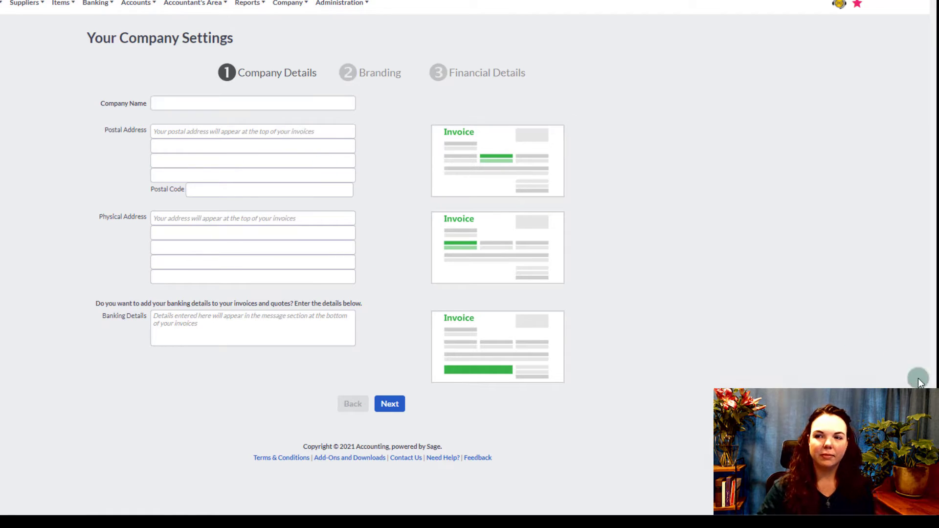
click(189, 99)
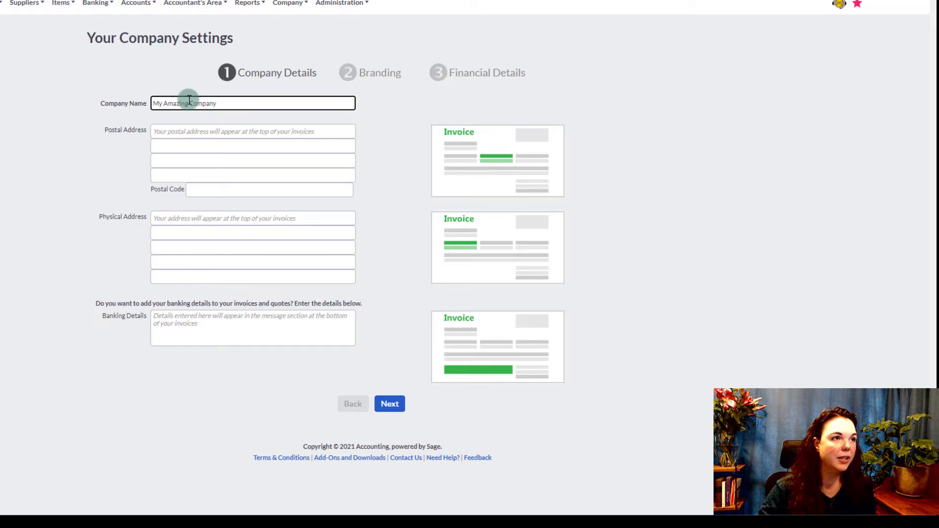
click(227, 399)
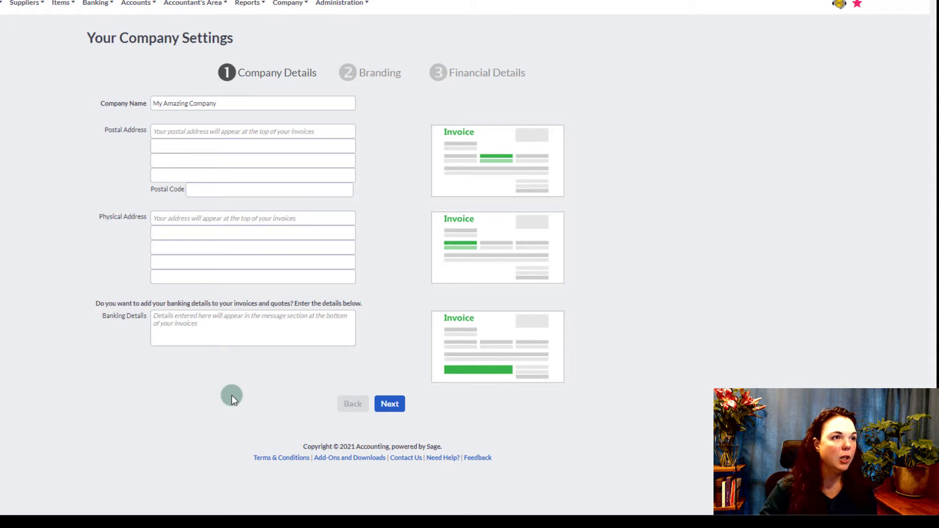
click(395, 411)
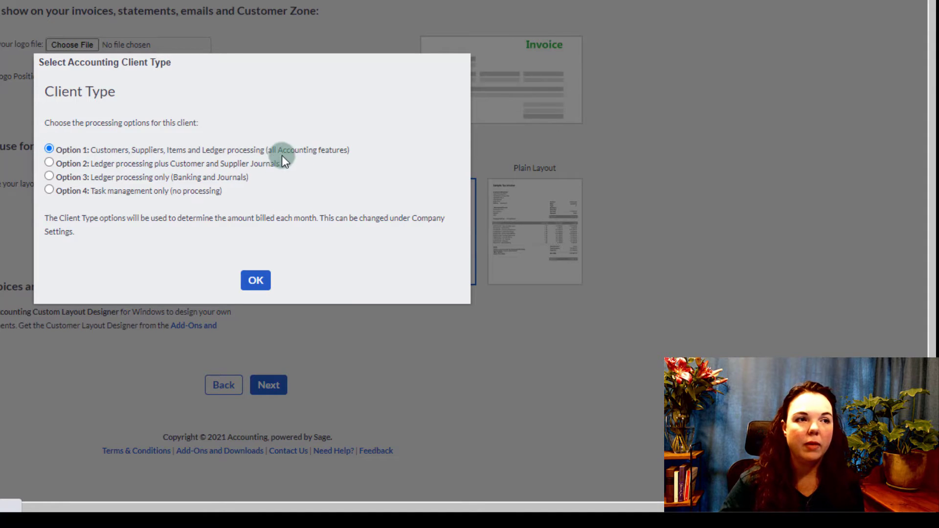
- Keep client type Option 1 (all features) and the Modern invoice layout, then continue
click(264, 277)
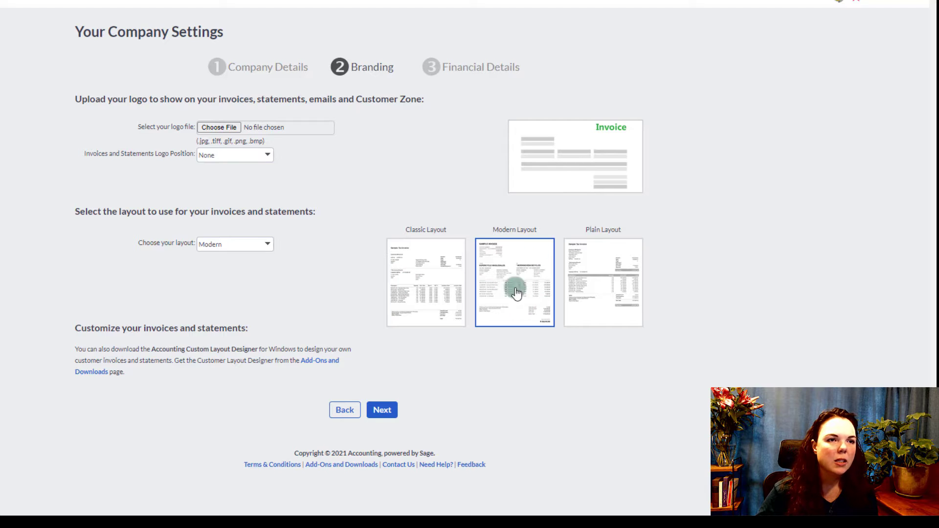
click(383, 411)
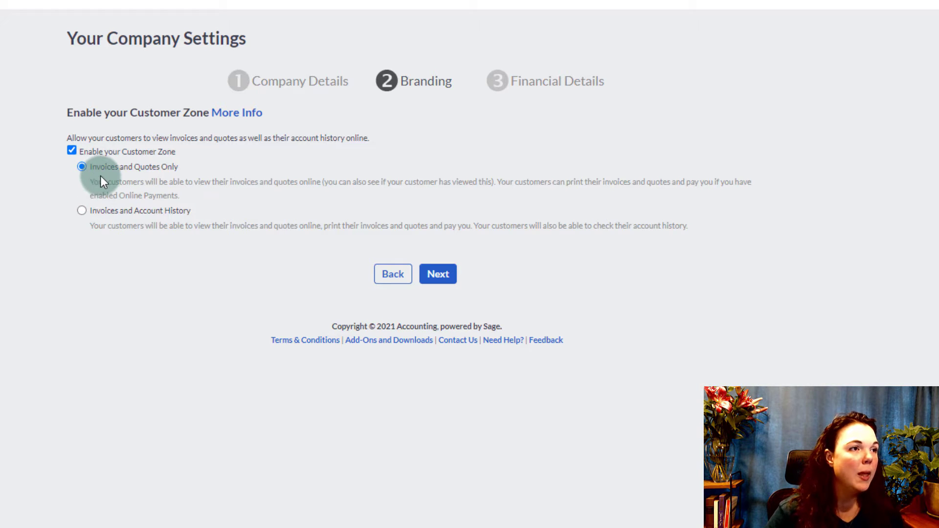
- Switch Customer Zone to 'Invoices and Account History' and continue to Financial Details
click(83, 211)
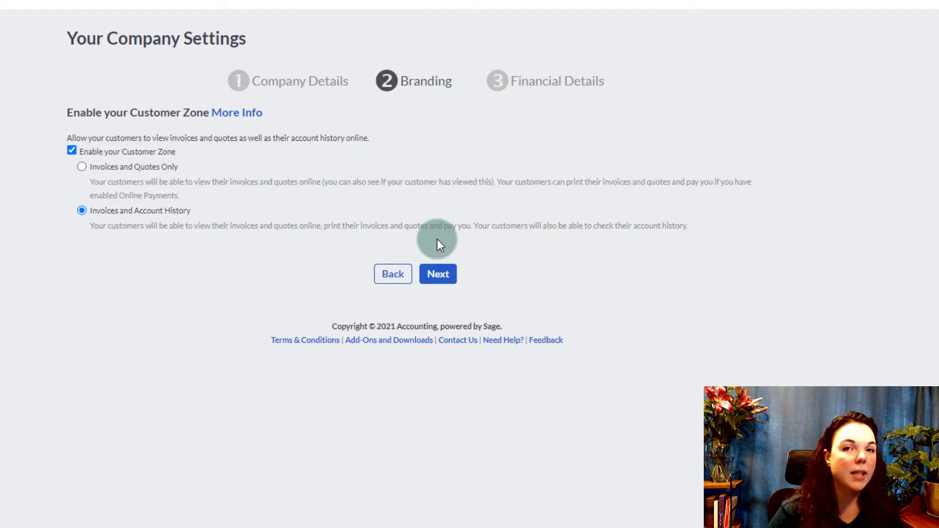
click(439, 279)
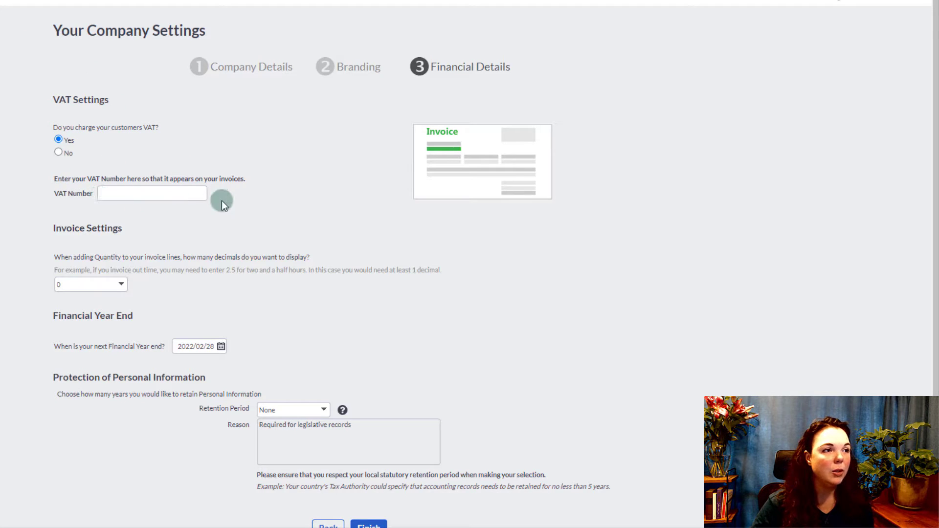
- Set personal-information retention to 10 years with reason 'Legal', then switch to My Workspace
scroll(128, 255, down, 2)
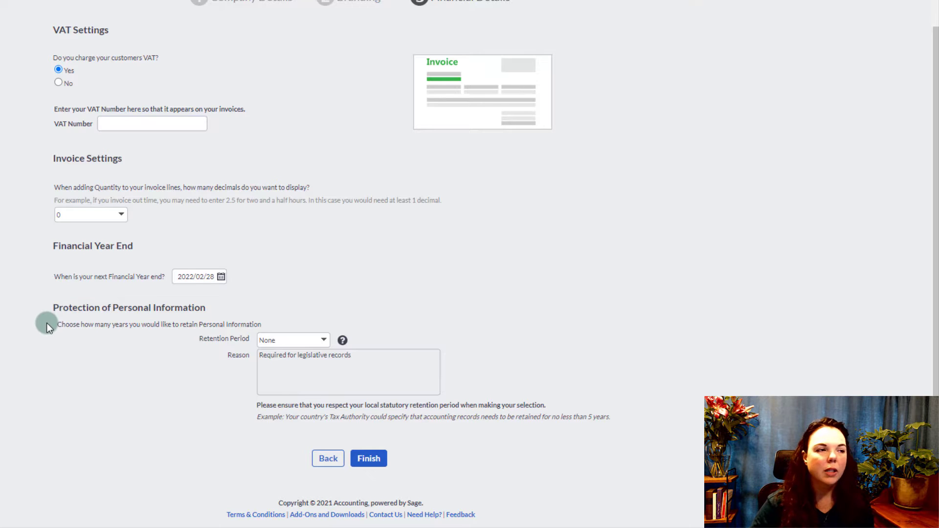
click(323, 340)
click(304, 488)
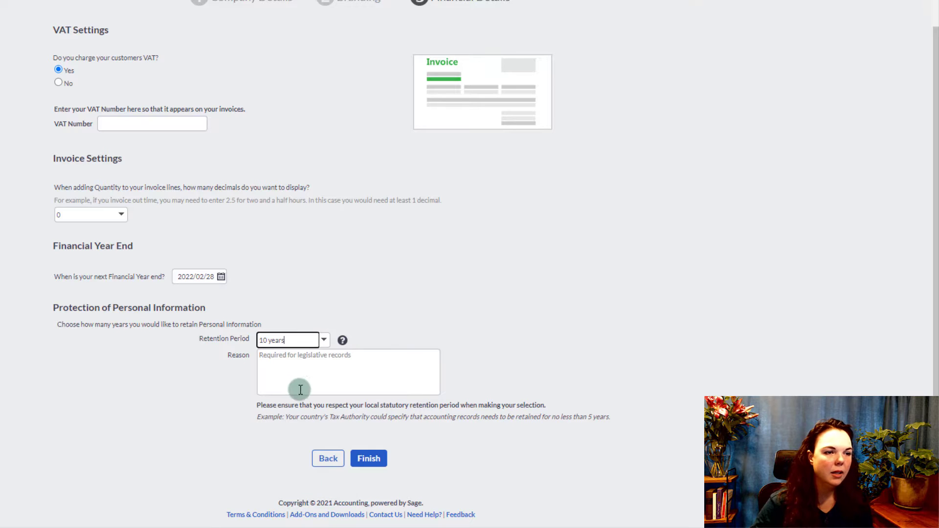
click(297, 370)
text(Legal)
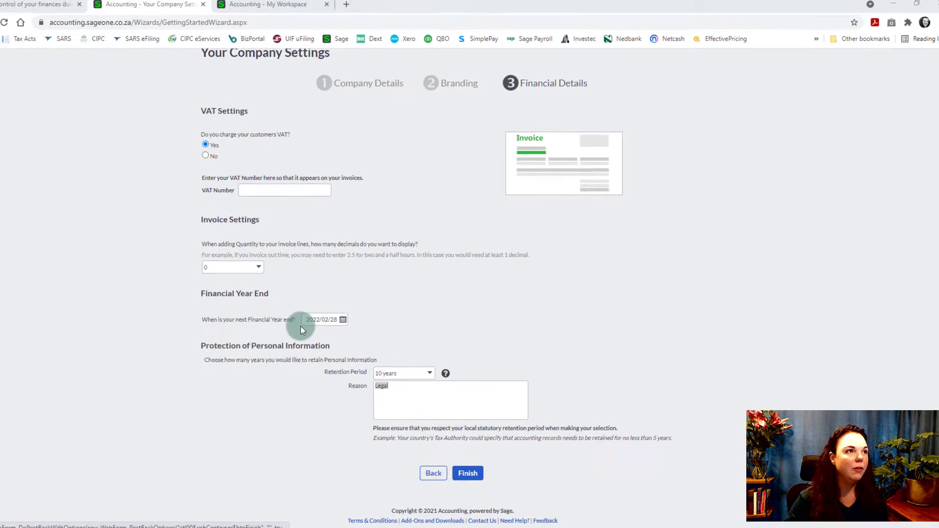
click(276, 4)
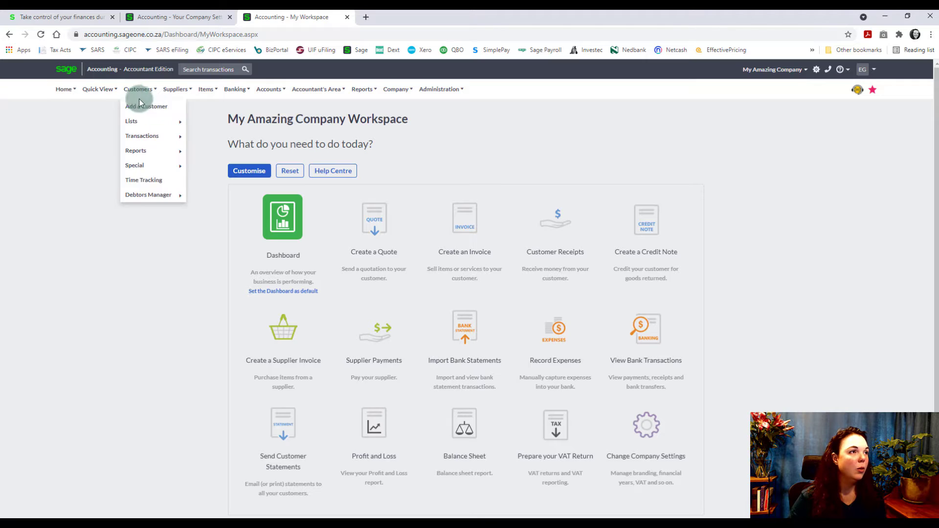
mouse_move(341, 101)
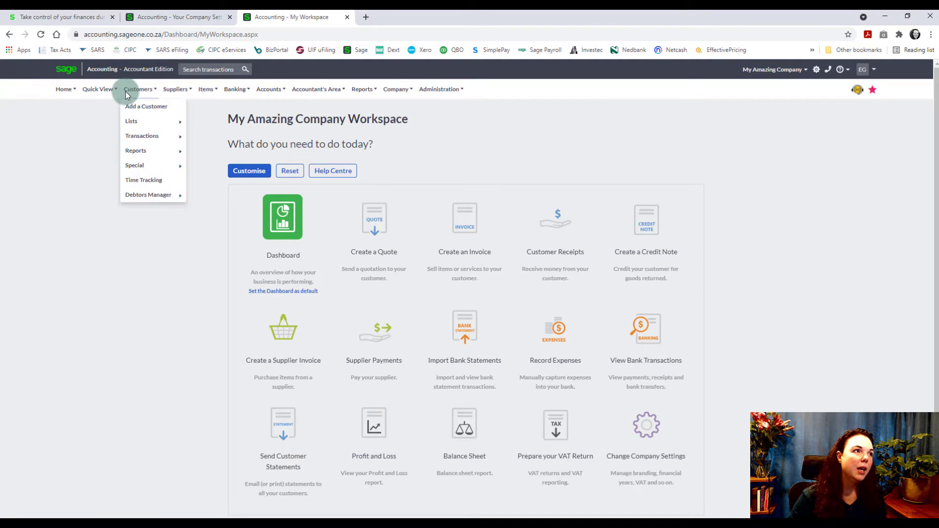
mouse_move(100, 91)
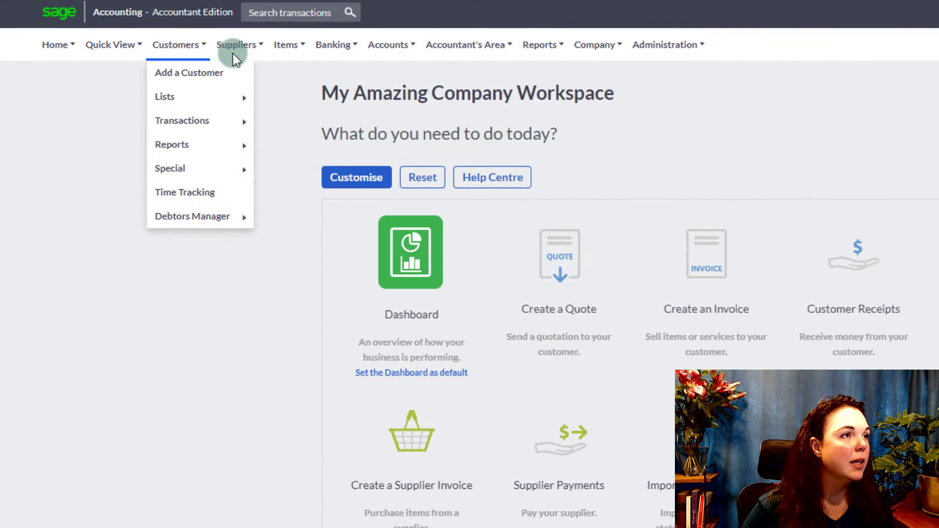
mouse_move(408, 60)
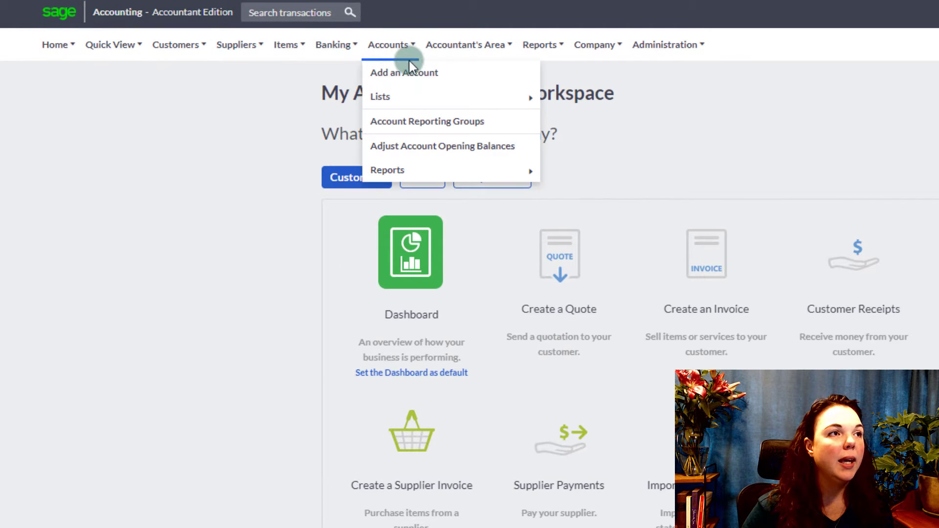
mouse_move(474, 48)
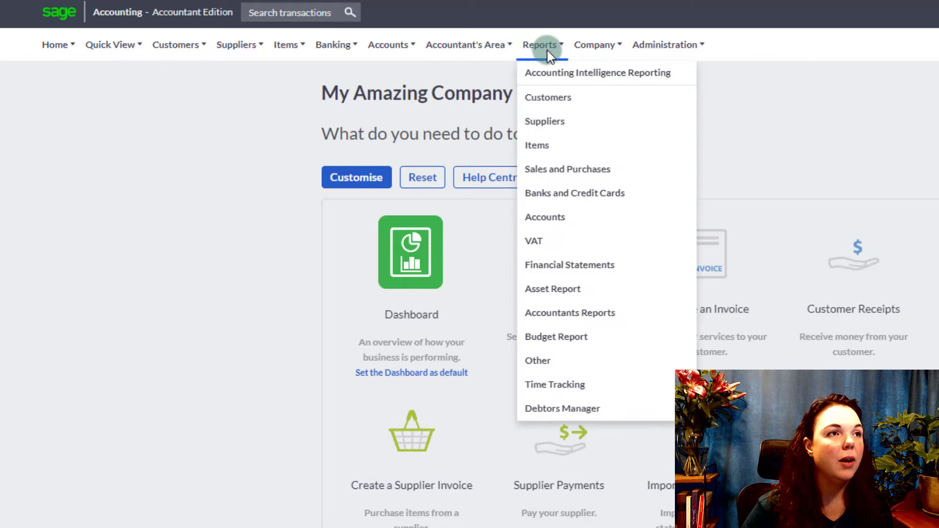
mouse_move(645, 50)
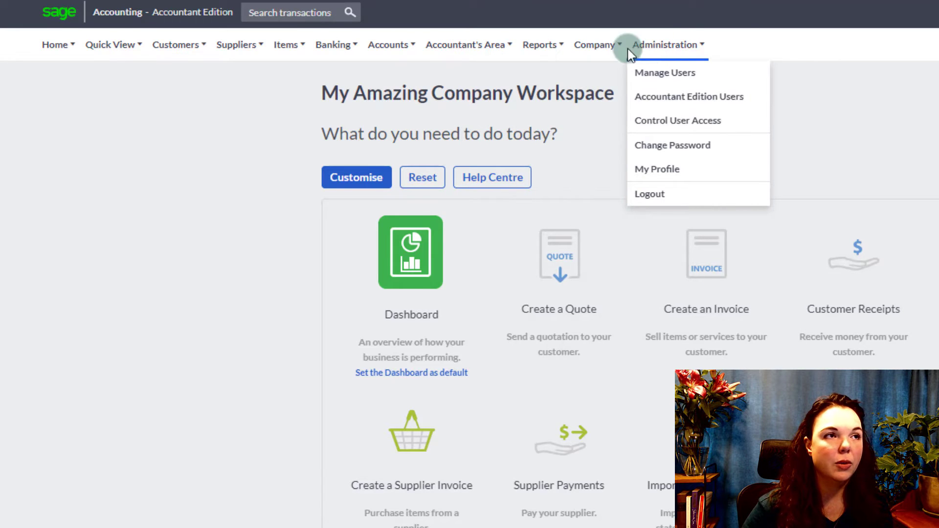
mouse_move(594, 40)
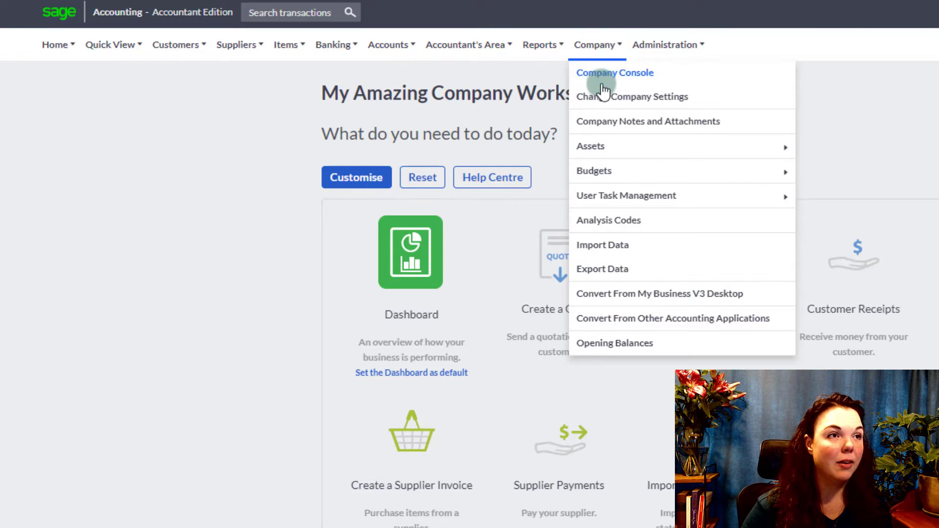
- Open Change Company Settings and review the company's contact details and postal and physical addresses
click(675, 99)
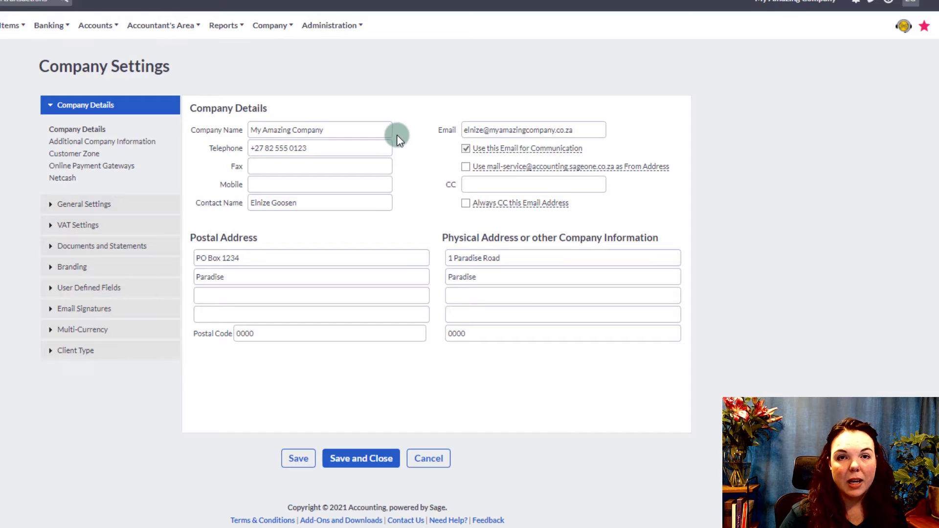
mouse_move(545, 166)
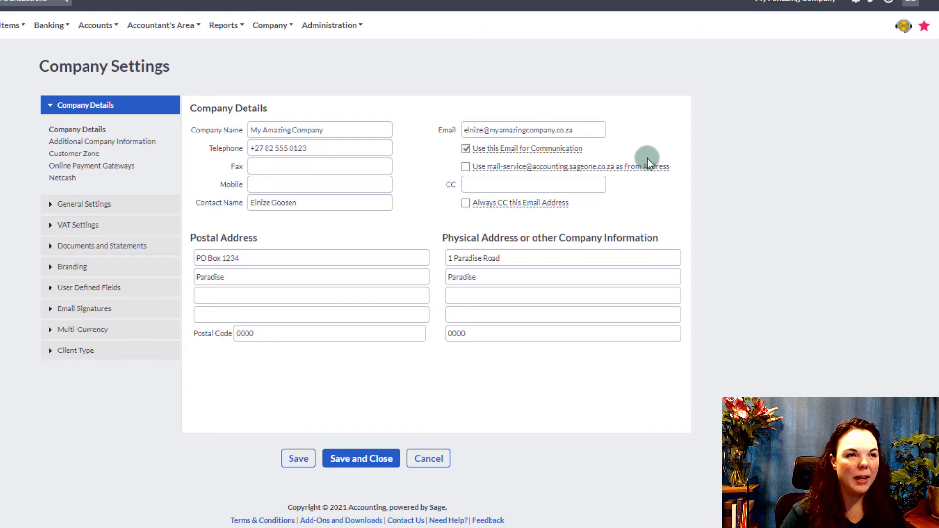
click(116, 143)
- Review the statutory, tax practitioner and SARS details in Additional Company Information, then open Customer Zone
click(199, 146)
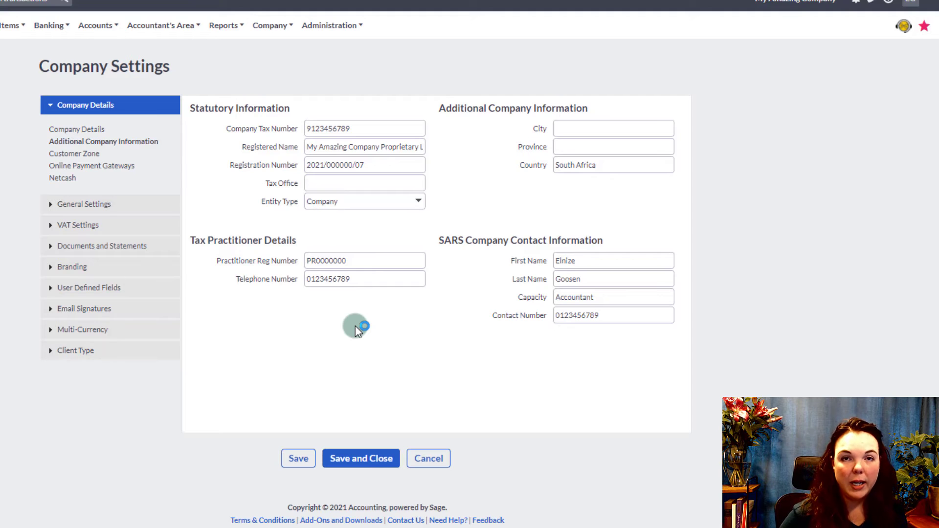
click(89, 155)
click(339, 213)
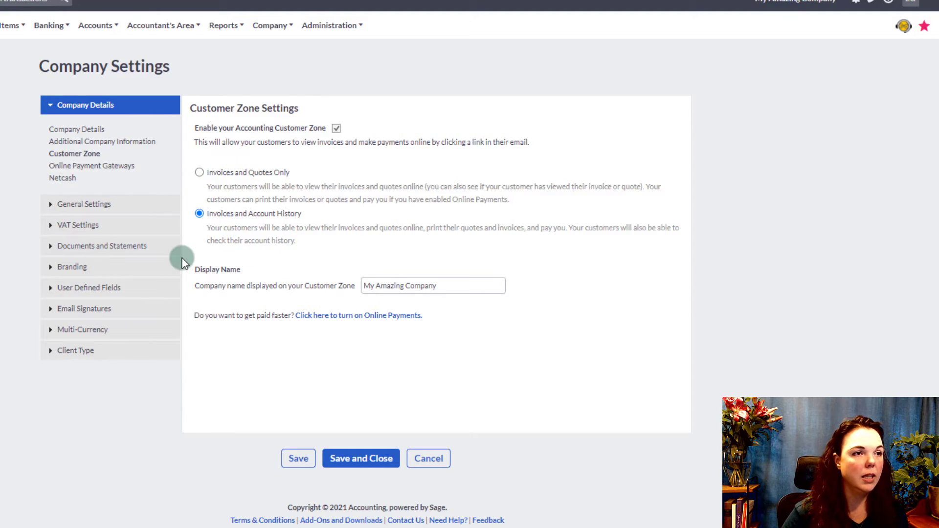
- Check the Netcash payment gateway, with no bank account chosen and payments off, then expand General Settings
click(67, 169)
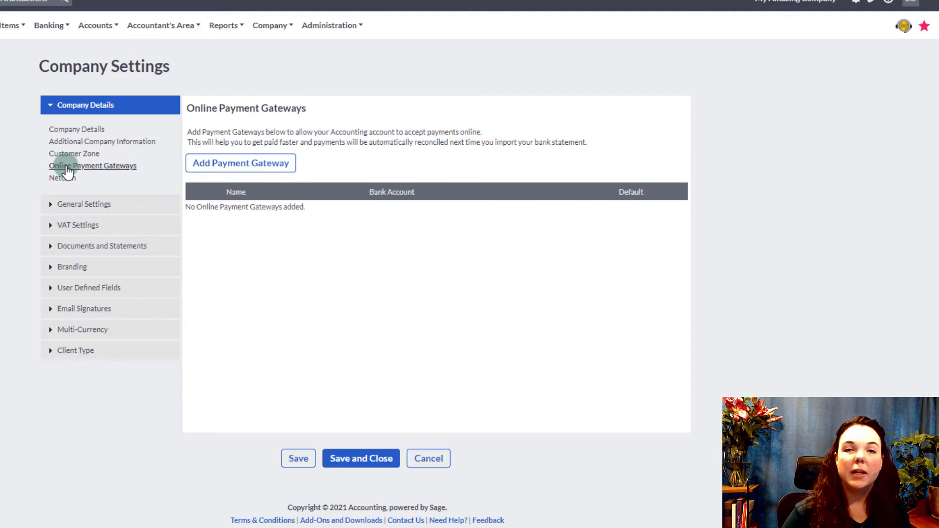
click(61, 180)
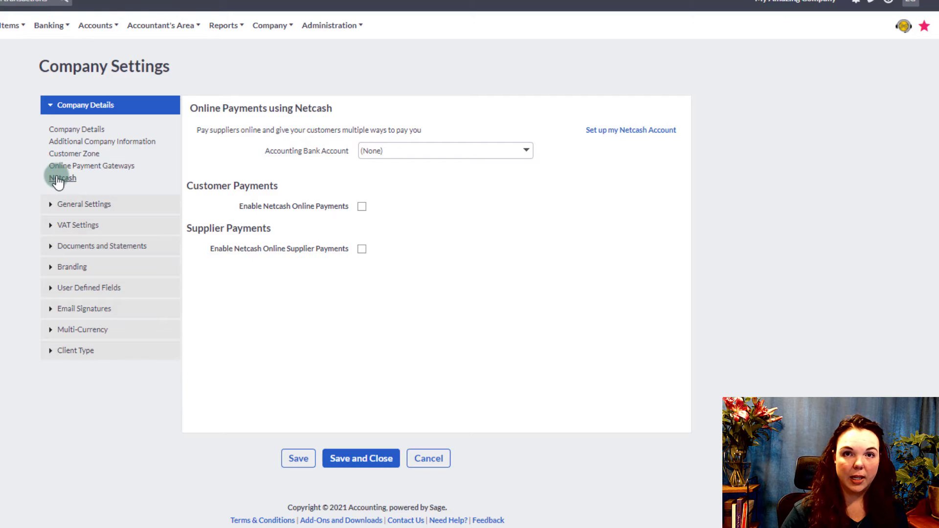
click(57, 204)
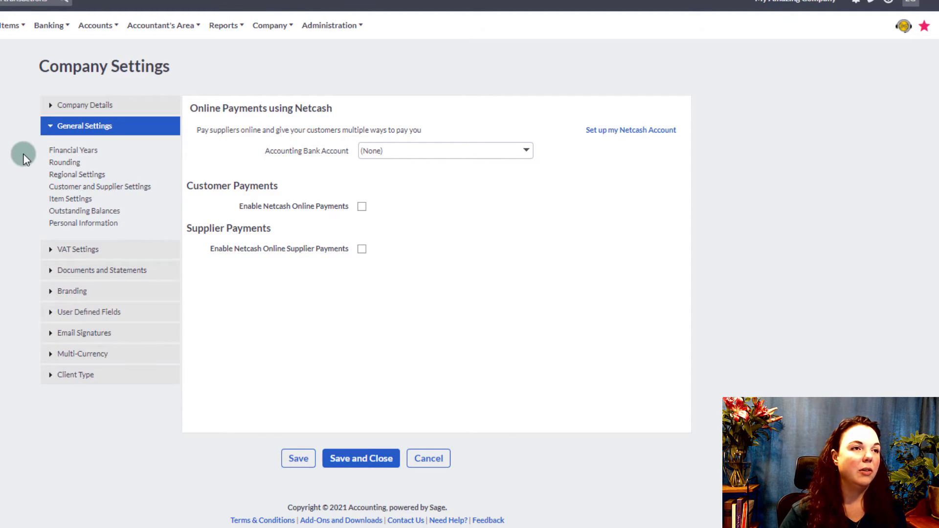
- Go through the Financial Years, Rounding, Regional Settings and Customer and Supplier Settings pages
click(73, 151)
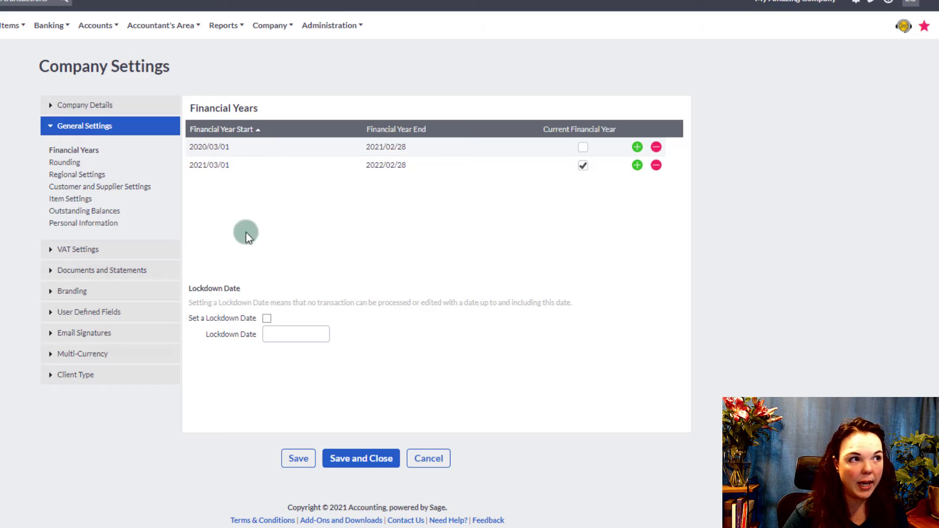
click(65, 162)
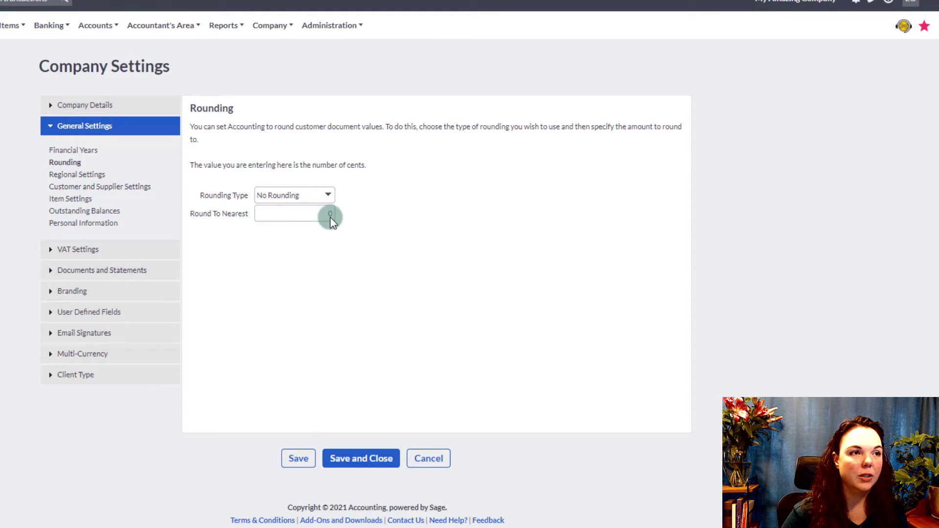
click(98, 175)
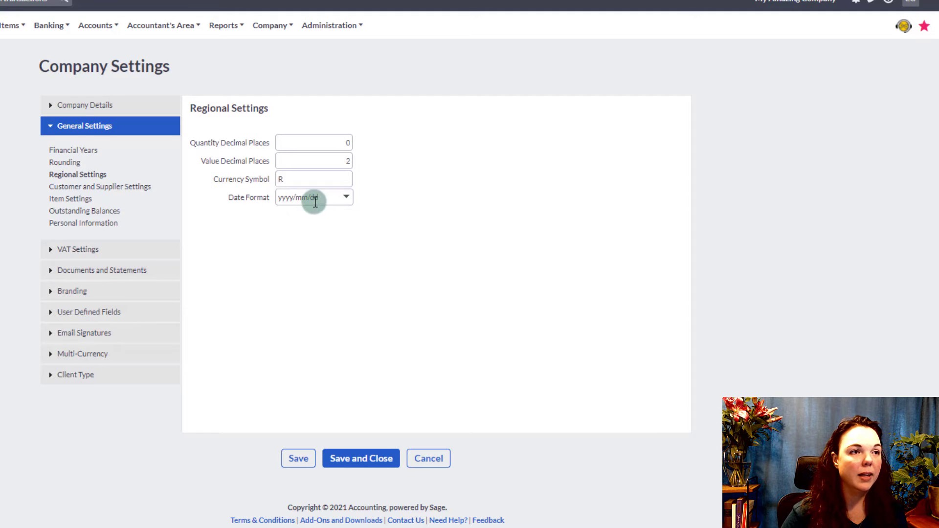
click(117, 190)
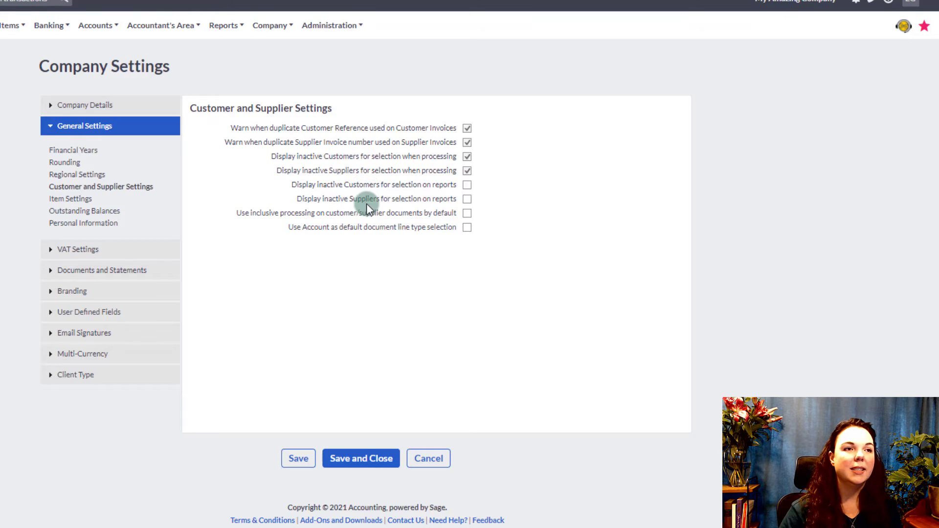
- Keep outstanding-balance ageing on Invoice Date, checking item, personal information and VAT (15% standard) settings
click(80, 202)
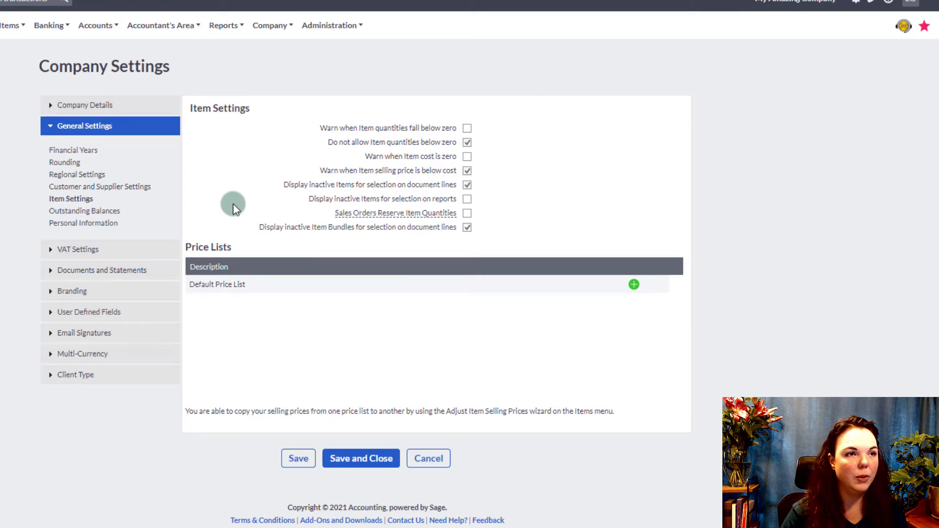
click(113, 213)
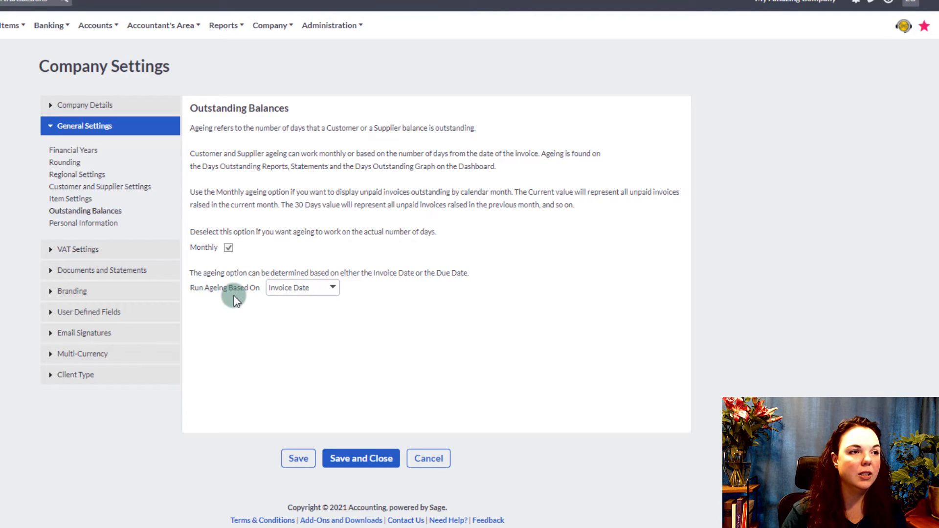
click(333, 289)
click(294, 304)
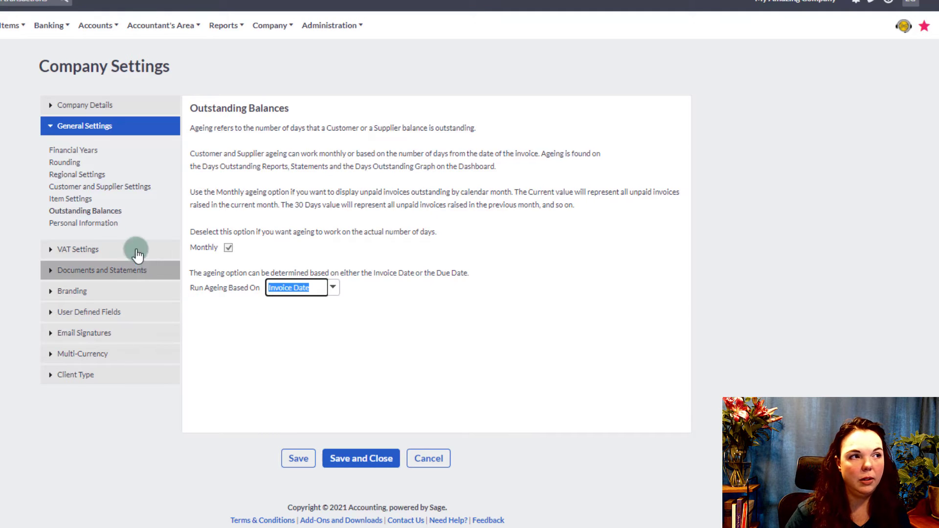
click(100, 224)
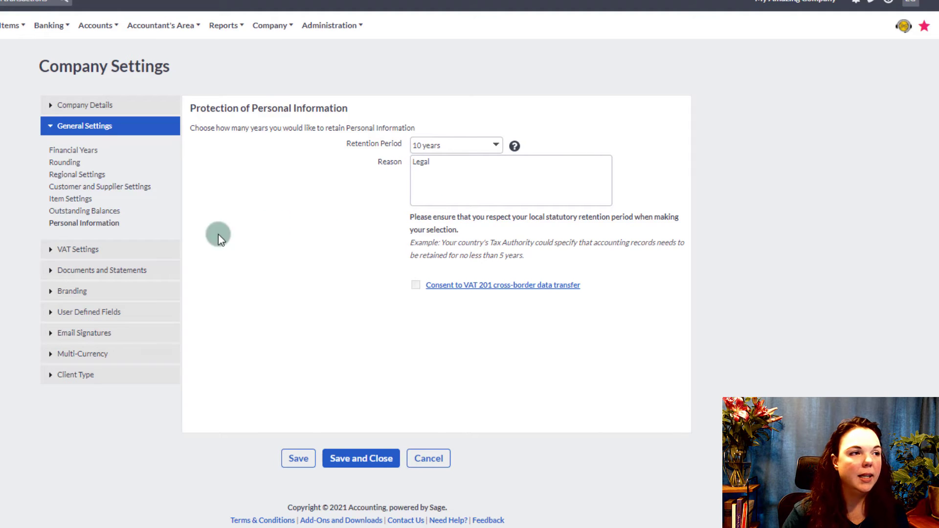
click(51, 250)
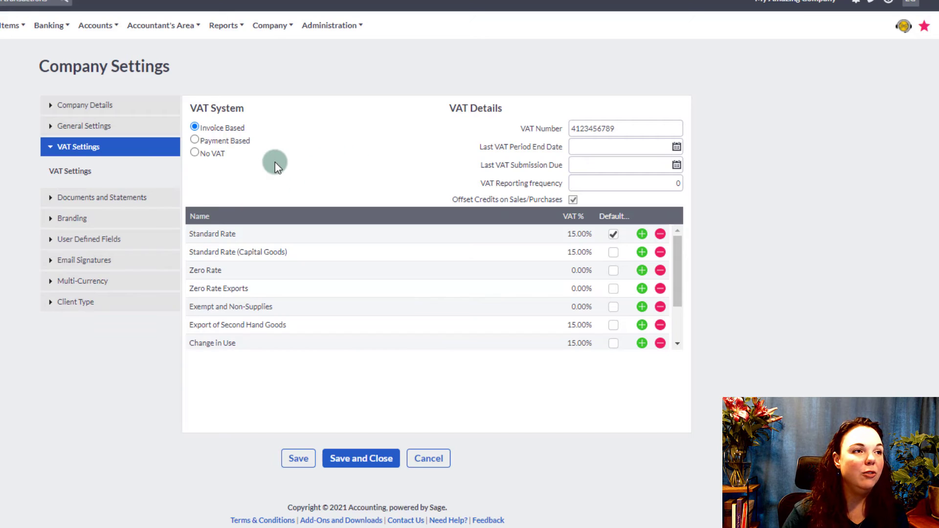
- Add the missing leading digit 4 to the VAT number, then open Statement Messages
click(573, 128)
text(4)
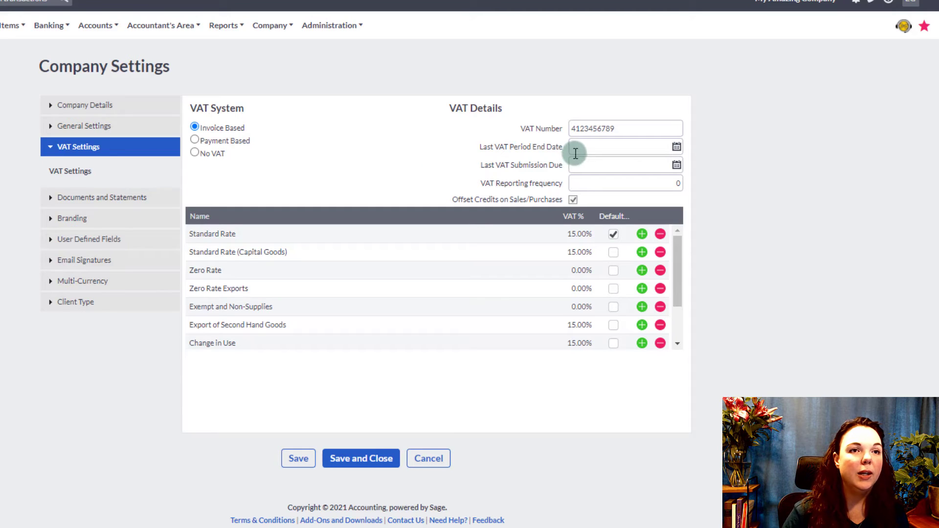
mouse_move(578, 149)
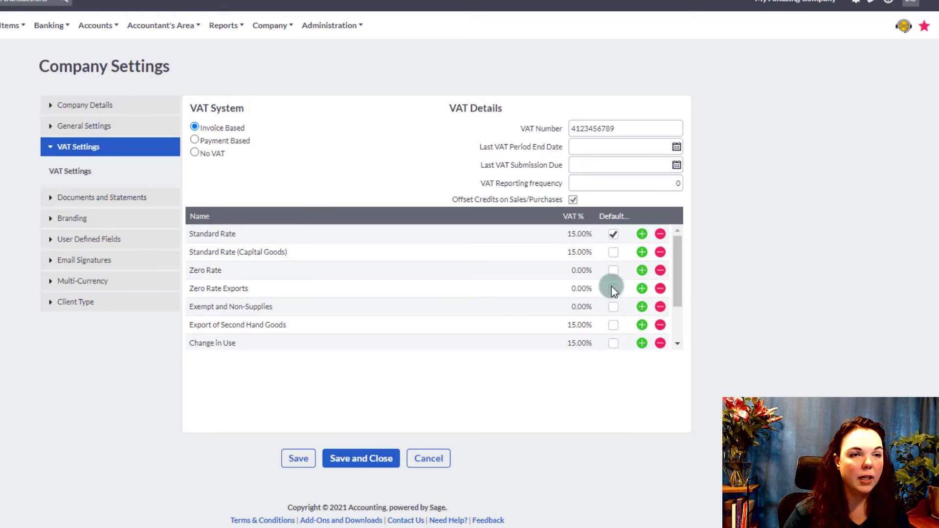
click(65, 200)
click(71, 192)
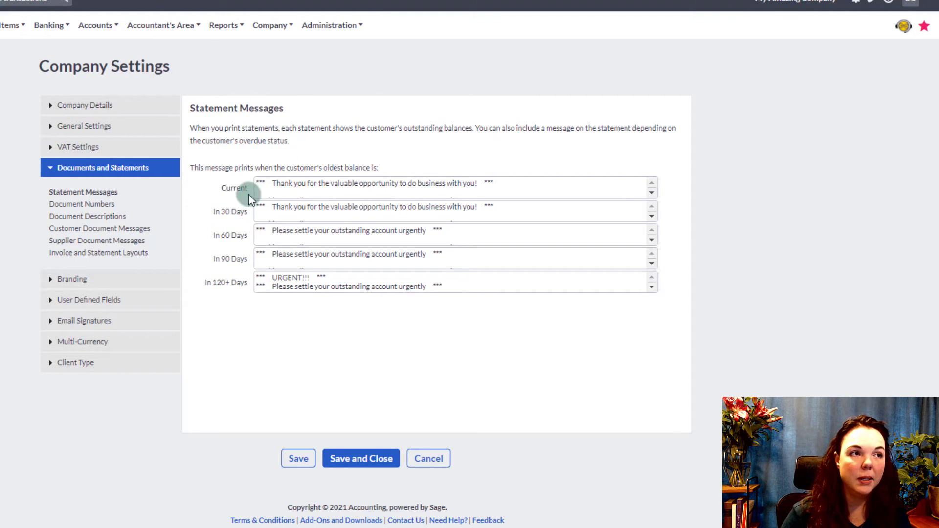
- Read the Current and In 30 Days statement messages with their banking details, then open Document Numbers
scroll(525, 191, down, 3)
scroll(525, 192, up, 3)
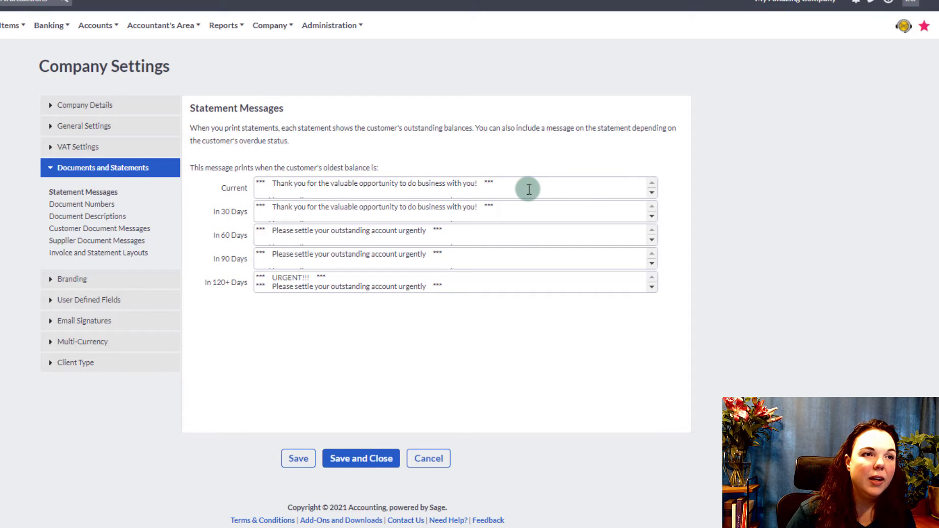
scroll(529, 189, down, 3)
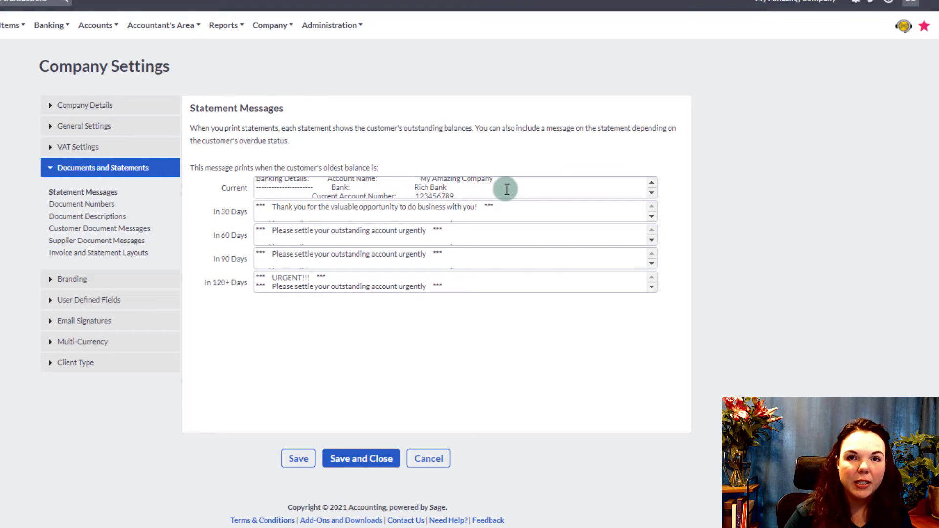
scroll(509, 196, up, 3)
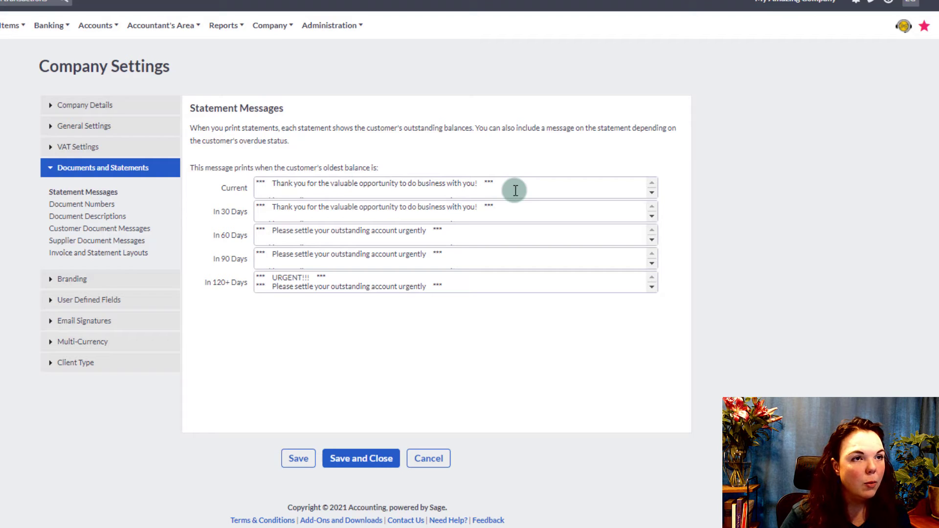
scroll(516, 191, down, 5)
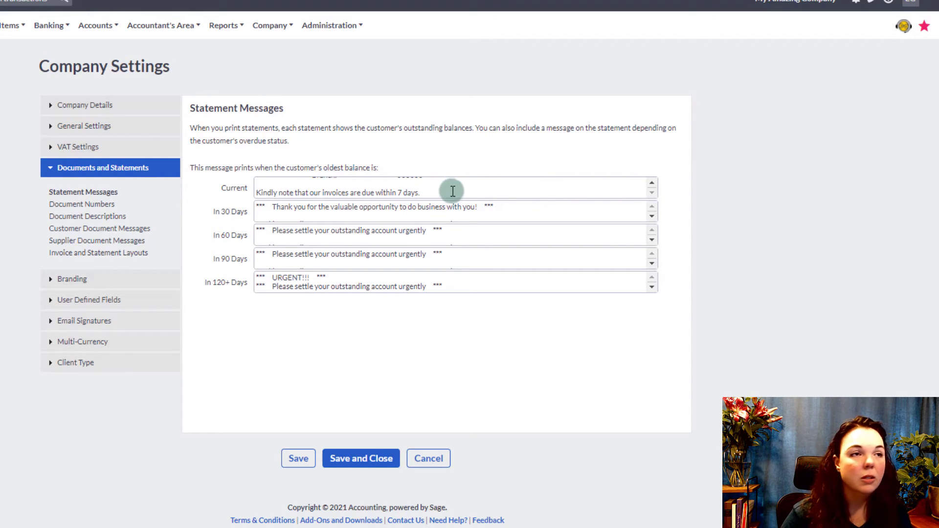
scroll(451, 194, up, 5)
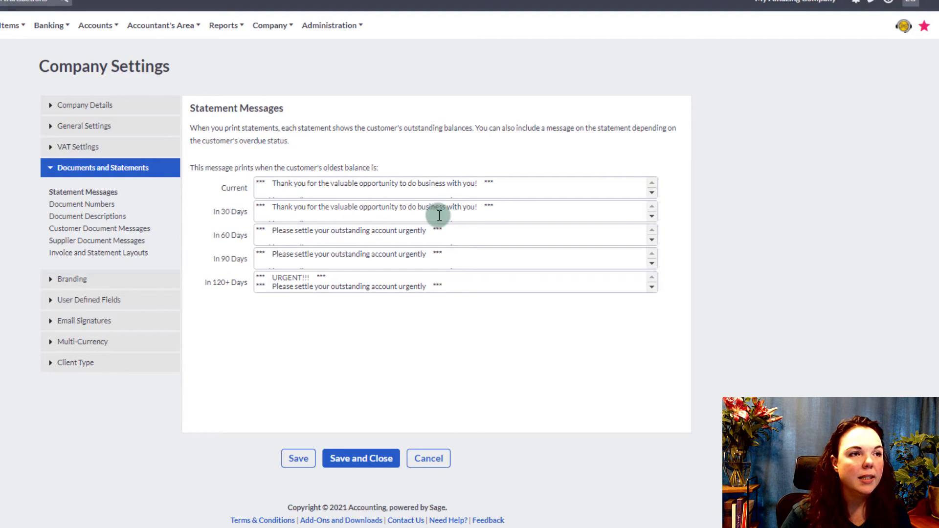
scroll(475, 216, down, 2)
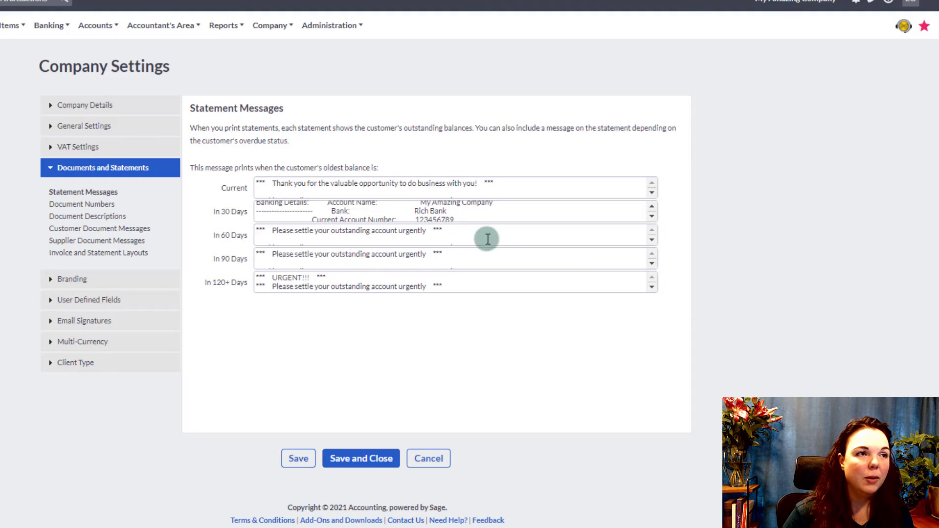
scroll(495, 218, up, 2)
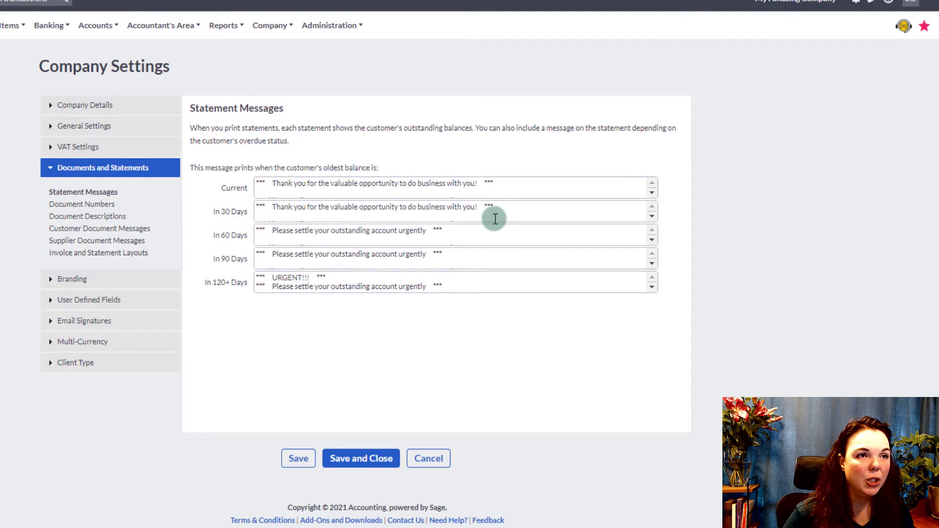
click(101, 205)
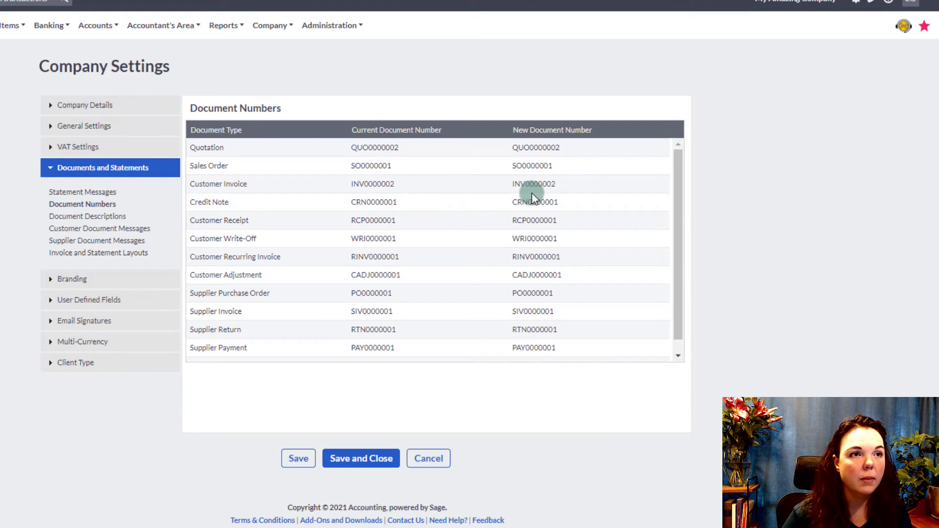
- Inspect the next Customer Invoice number (INV0000002), then move on to Document Descriptions
drag(532, 193, 521, 183)
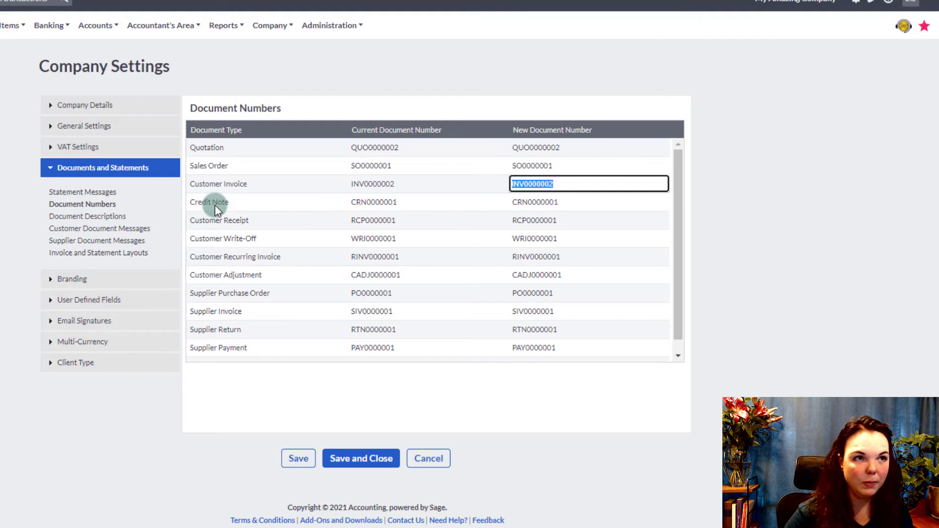
click(117, 218)
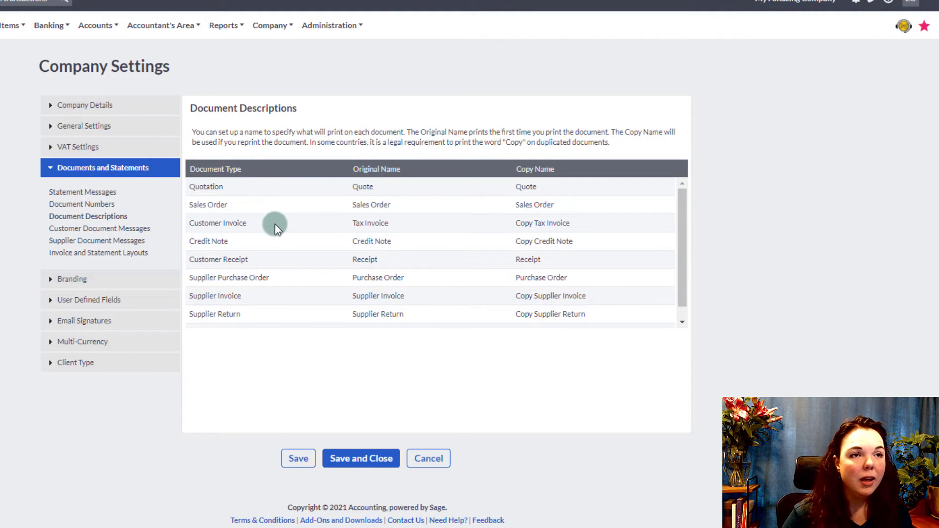
- Look at the Quotation original and copy names (Quote), then go to Customer Document Messages
click(527, 185)
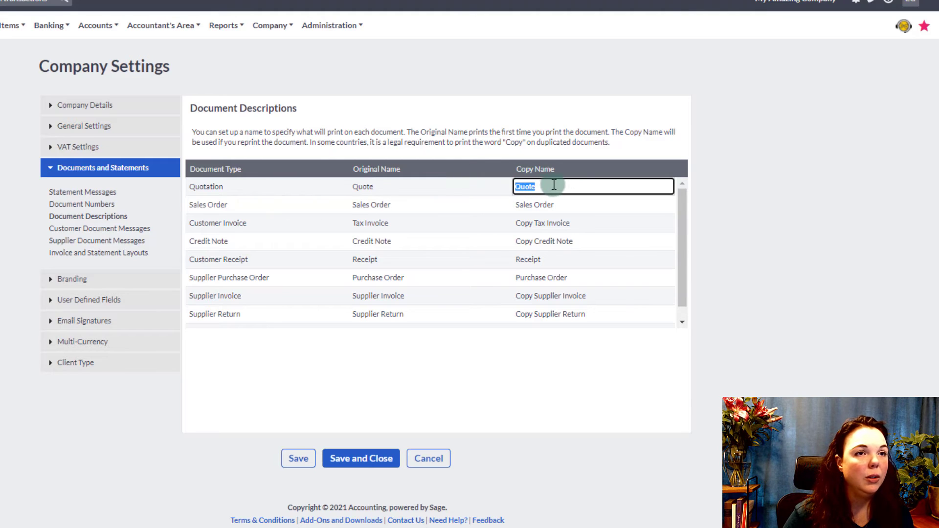
click(352, 188)
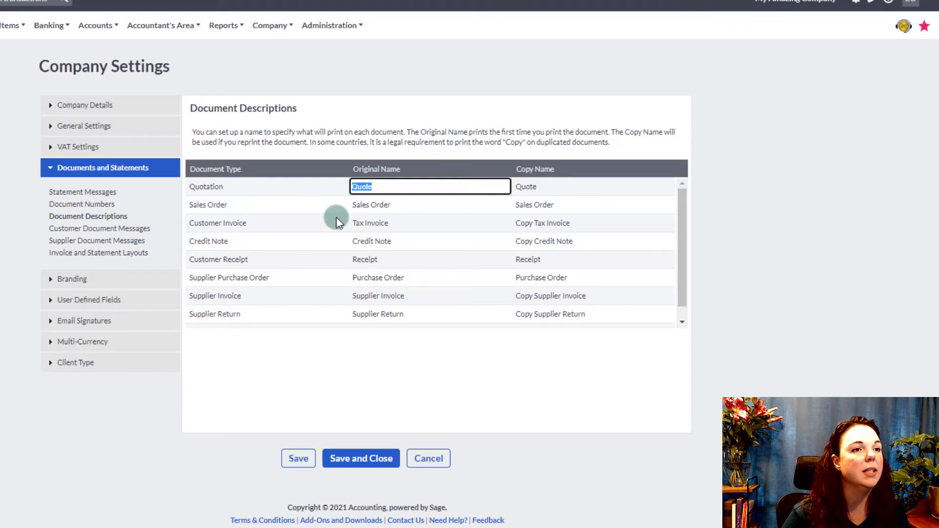
click(94, 230)
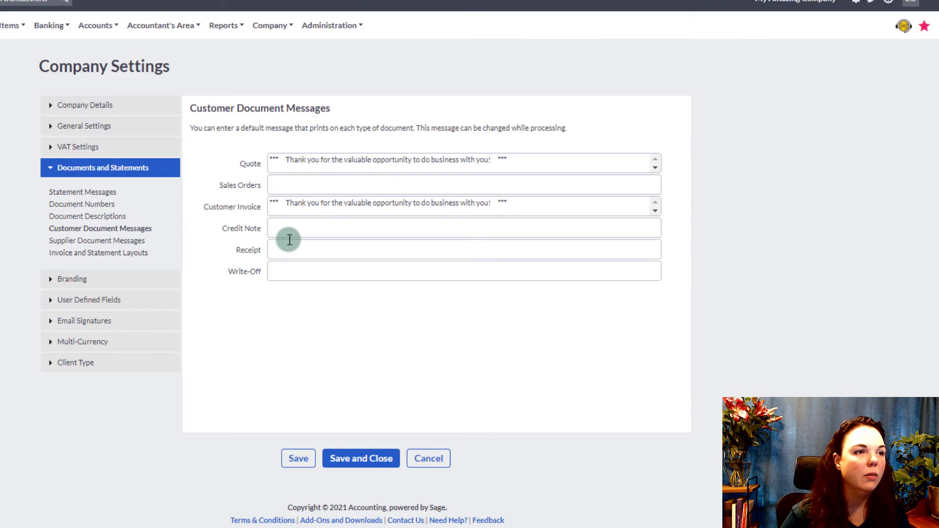
- Read the Quote and Customer Invoice thank-you messages, then switch to Supplier Document Messages
scroll(440, 162, down, 2)
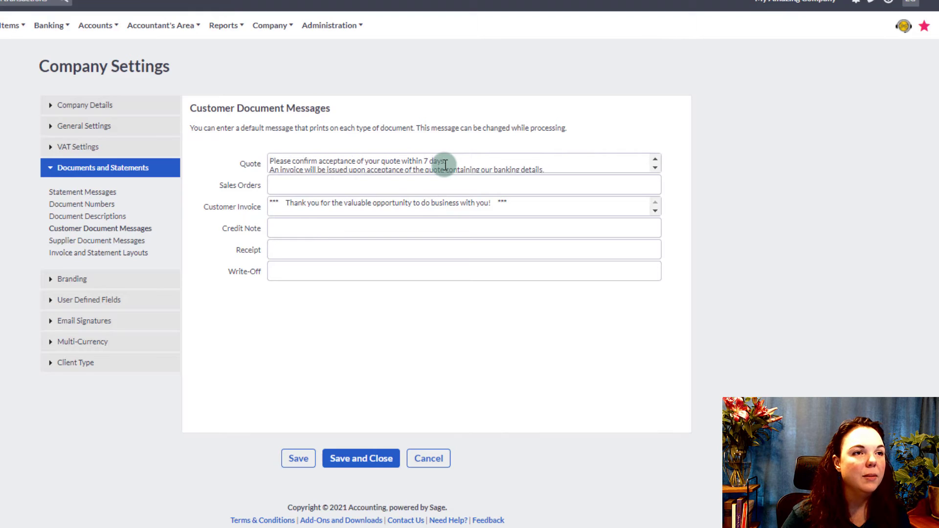
scroll(443, 163, up, 2)
scroll(445, 165, down, 2)
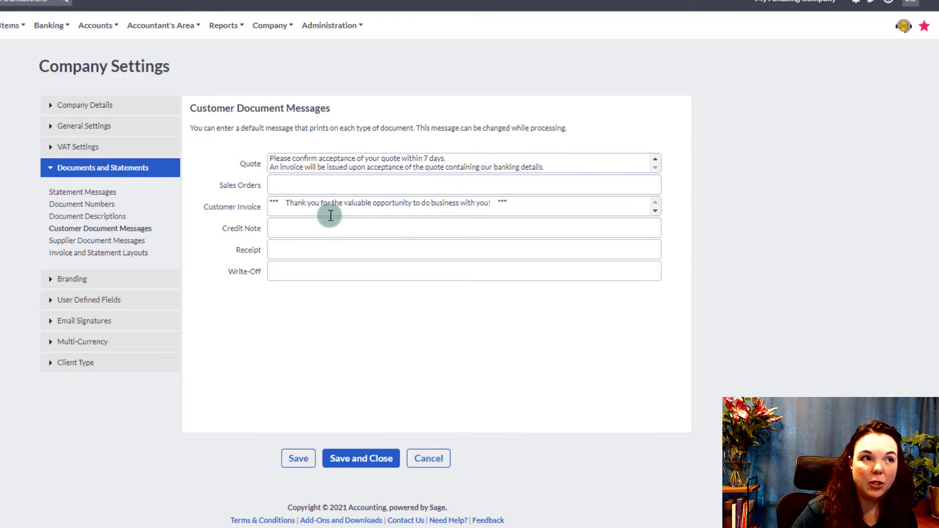
scroll(514, 204, down, 2)
scroll(514, 203, down, 1)
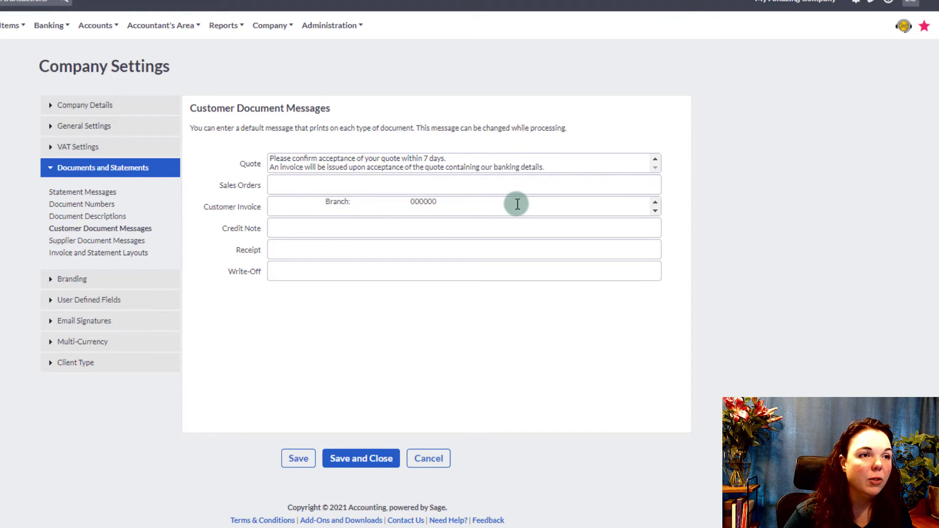
scroll(513, 203, up, 3)
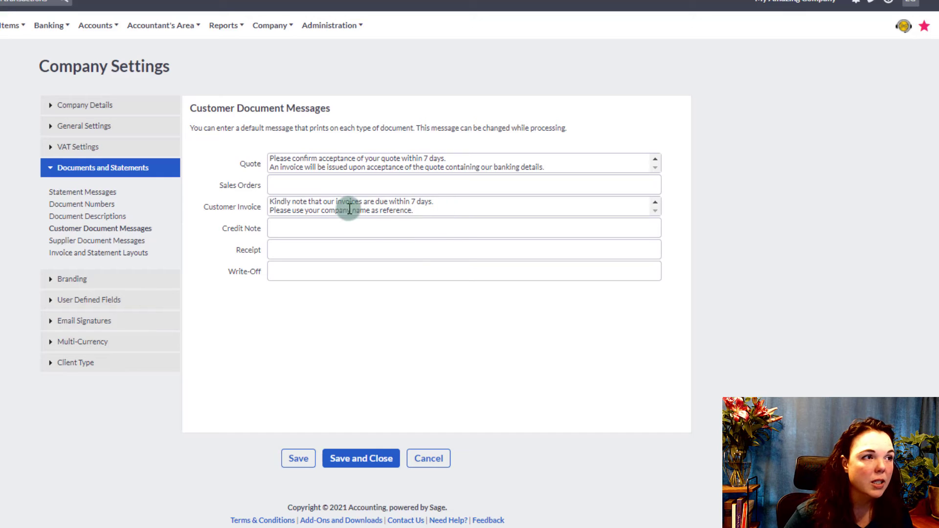
click(123, 241)
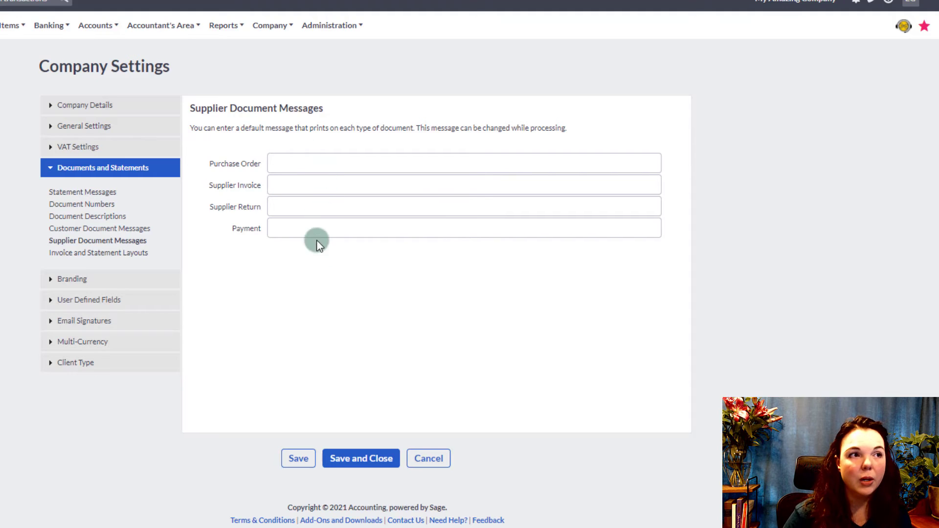
- Open Invoice and Statement Layouts, where every document uses Default (Modern)
click(122, 257)
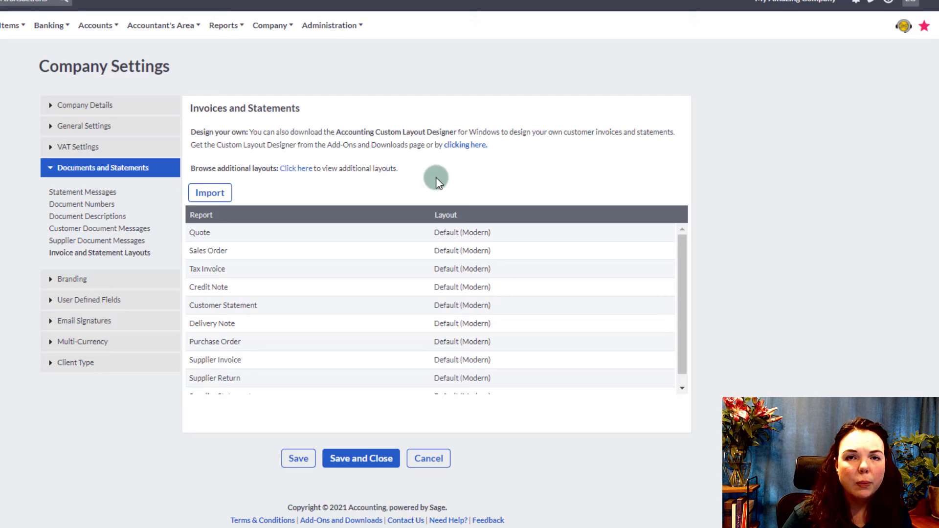
- Preview a sample invoice with the My Amazing Company logo from Branding, then expand User Defined Fields
click(52, 277)
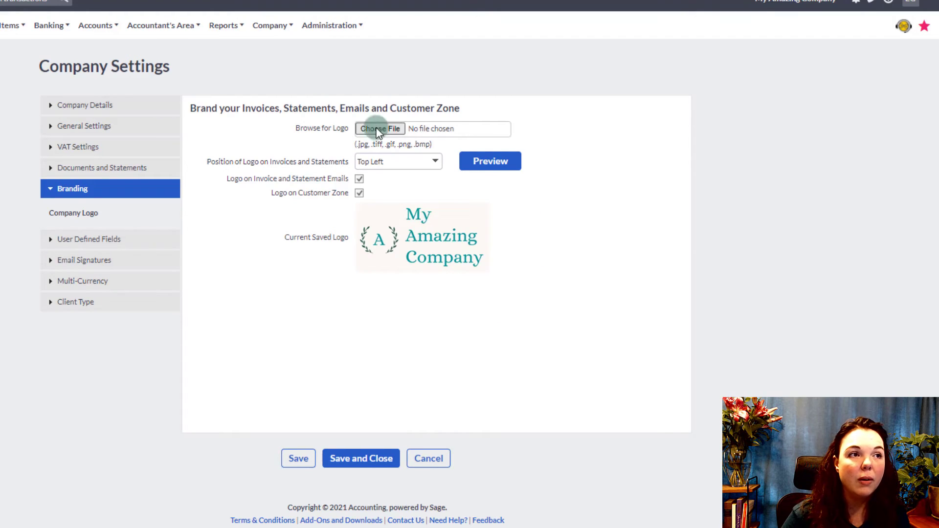
click(489, 164)
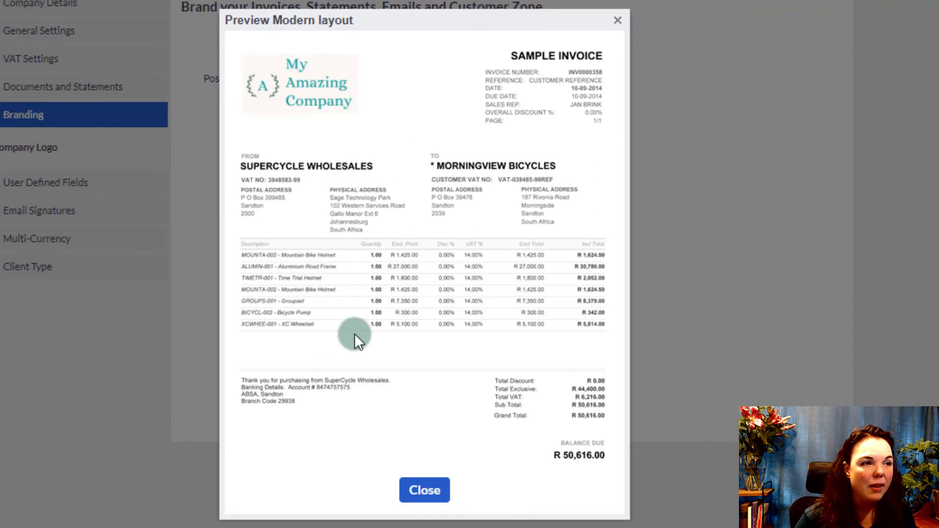
click(423, 487)
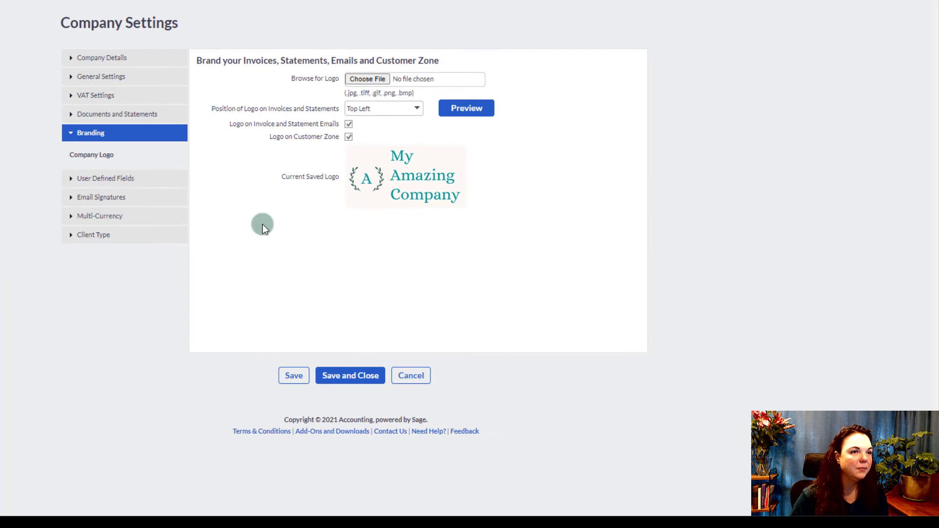
click(70, 181)
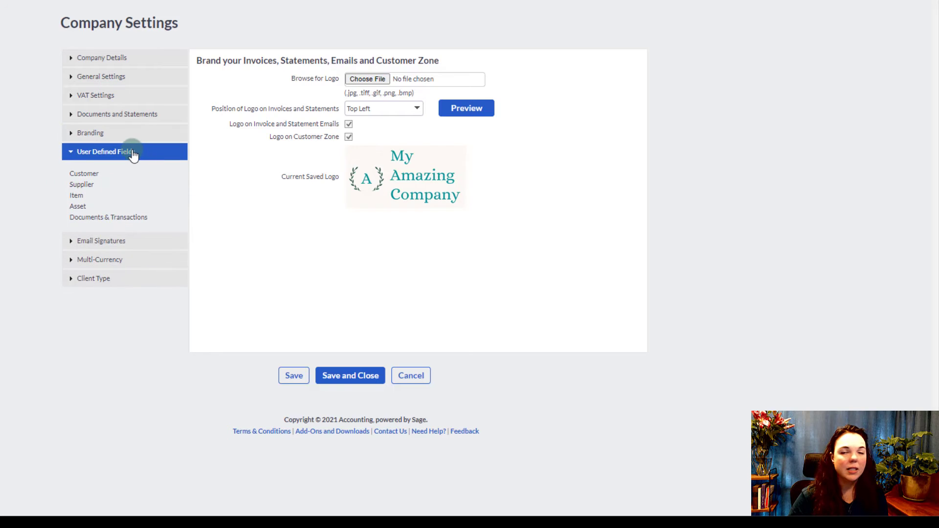
- Look over the Customer user-defined fields, collapse that section, and switch to Email Signatures
click(87, 175)
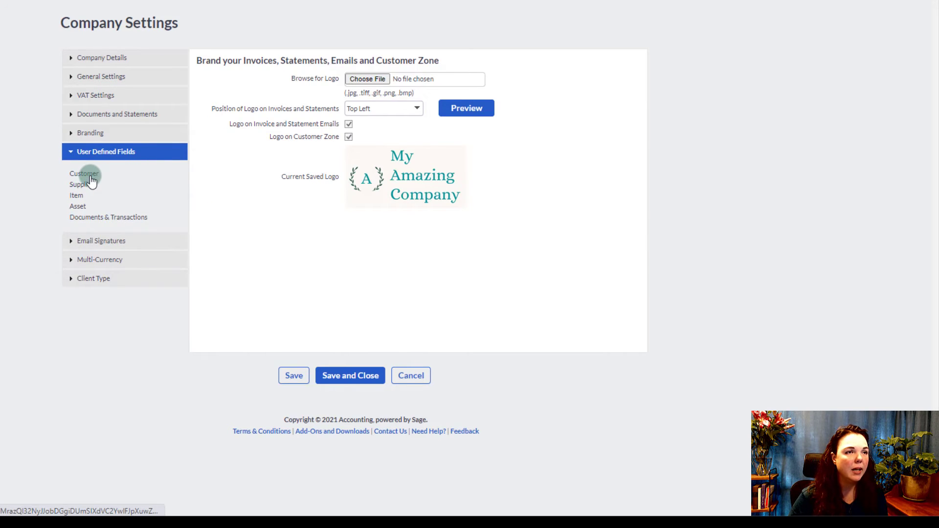
click(72, 153)
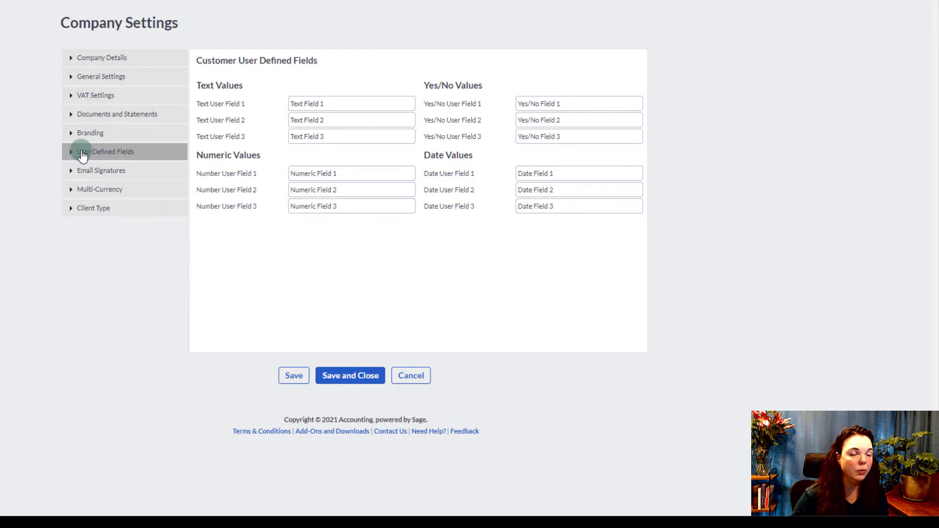
click(72, 171)
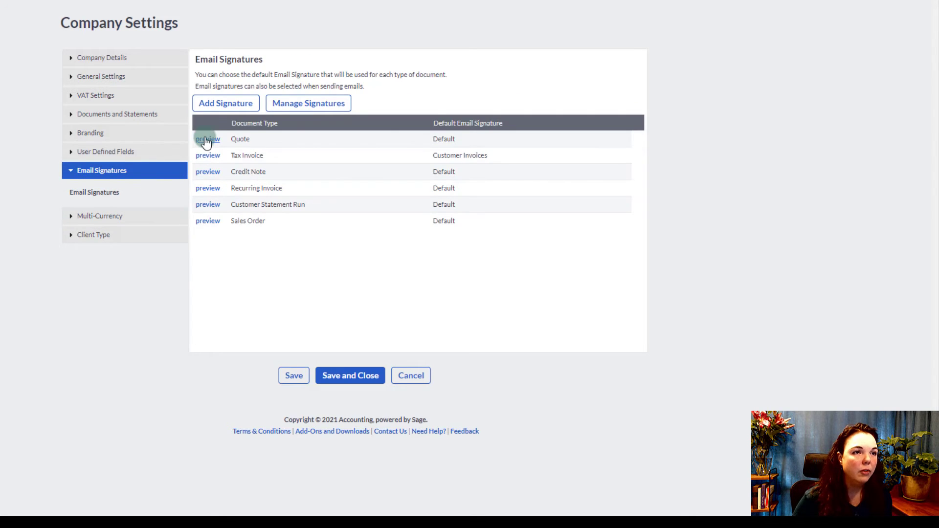
- Go to Manage Signatures, saving the Company Settings changes when prompted
click(316, 106)
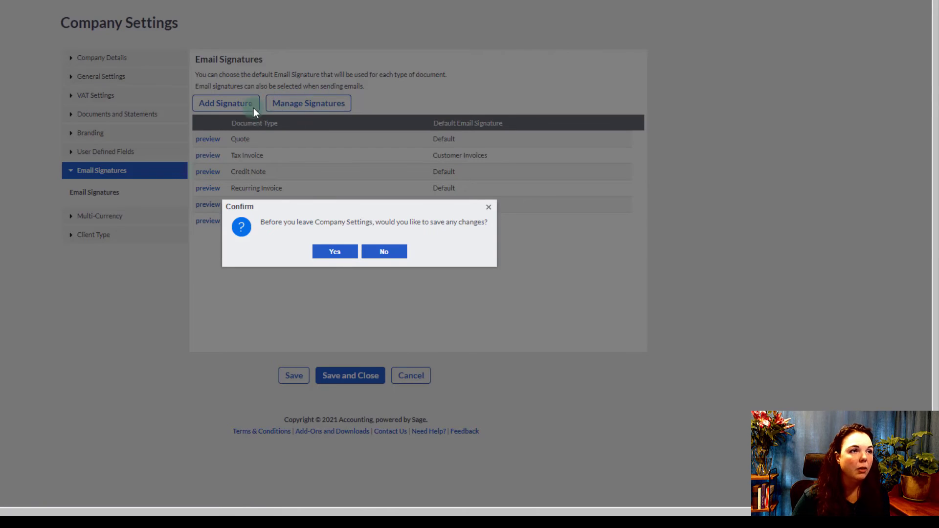
click(336, 252)
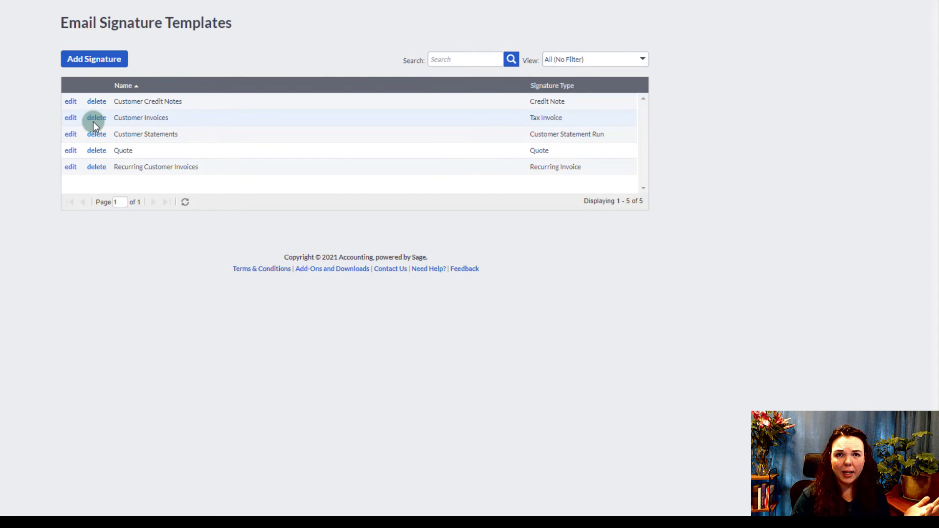
- Review the Customer Credit Notes and Customer Invoices signature templates and placeholders, then return to Company Settings
click(70, 103)
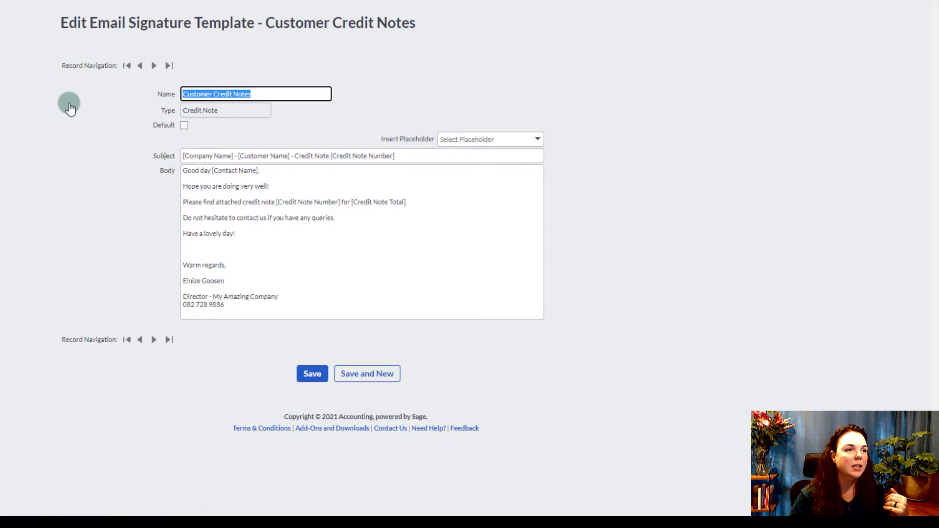
click(153, 65)
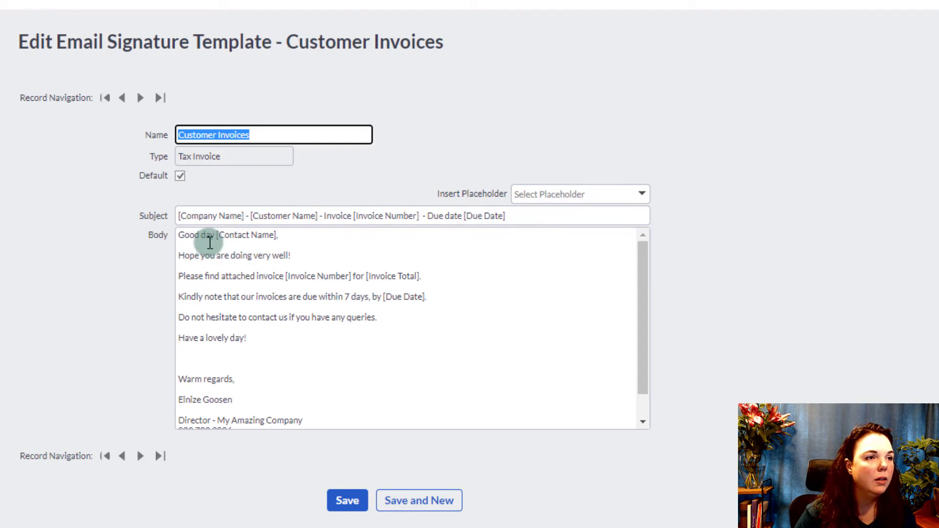
click(648, 194)
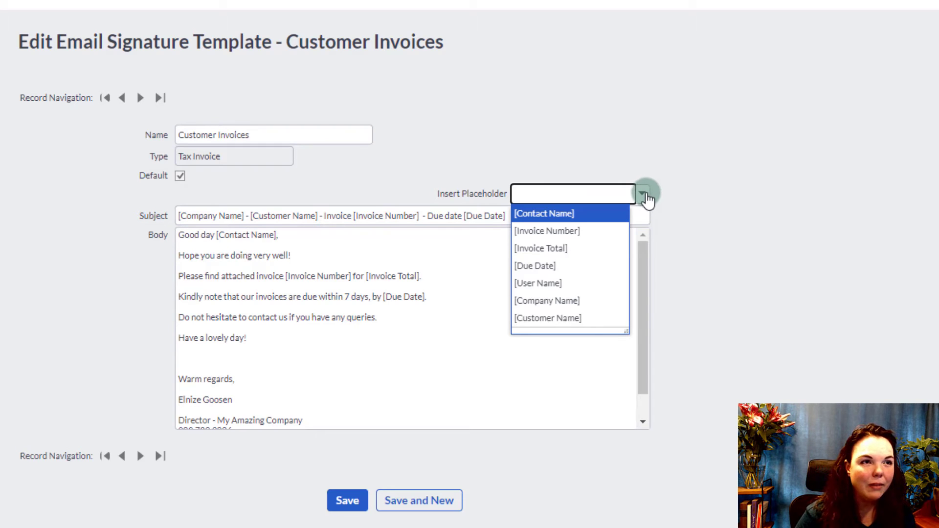
click(199, 266)
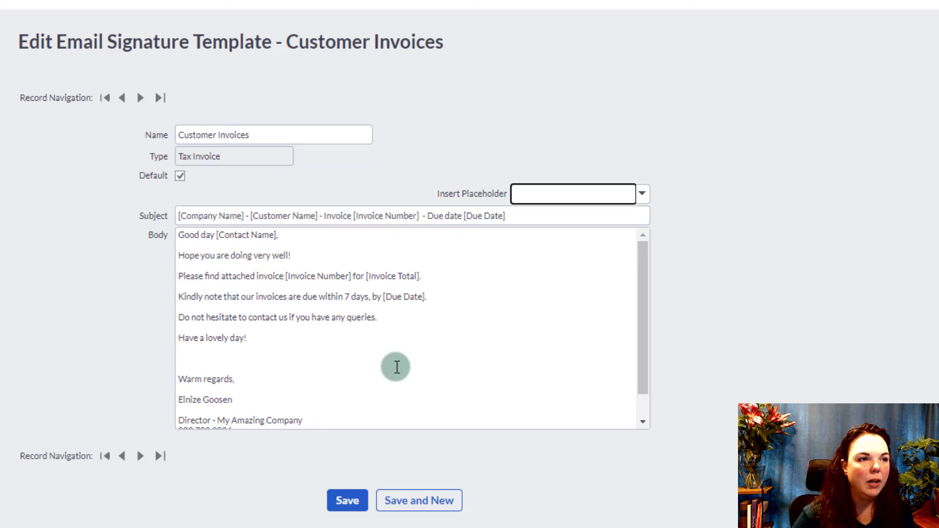
scroll(397, 367, down, 1)
scroll(396, 366, up, 1)
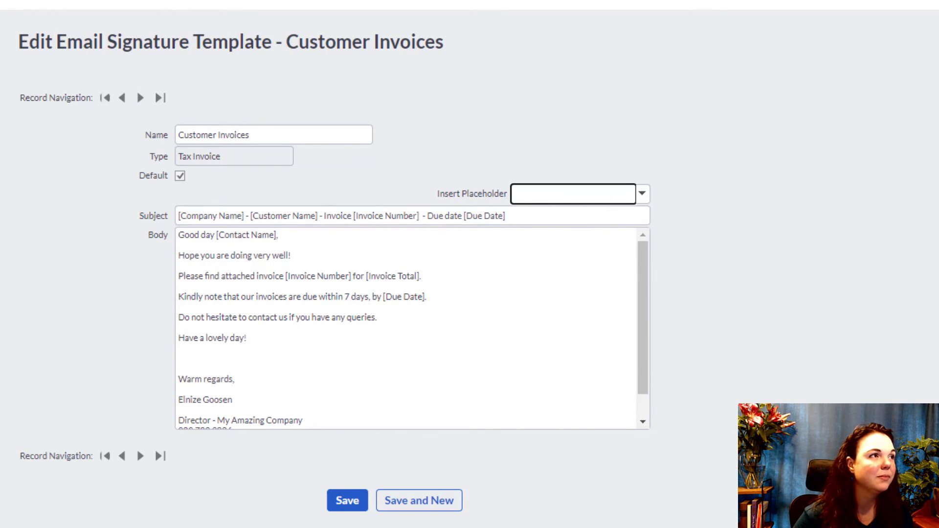
mouse_move(317, 7)
click(312, 46)
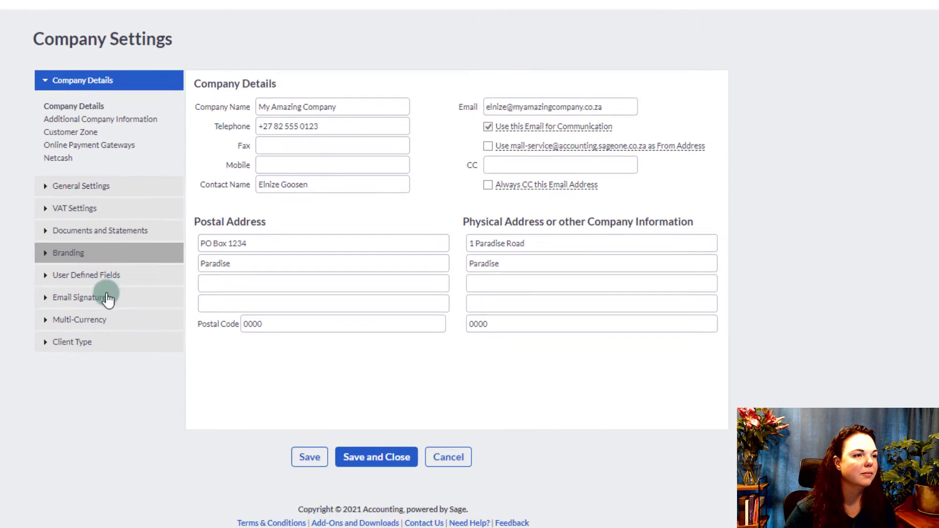
- Check Multi-Currency, keep Client Type at Option 1, and save and close Company Settings
click(88, 320)
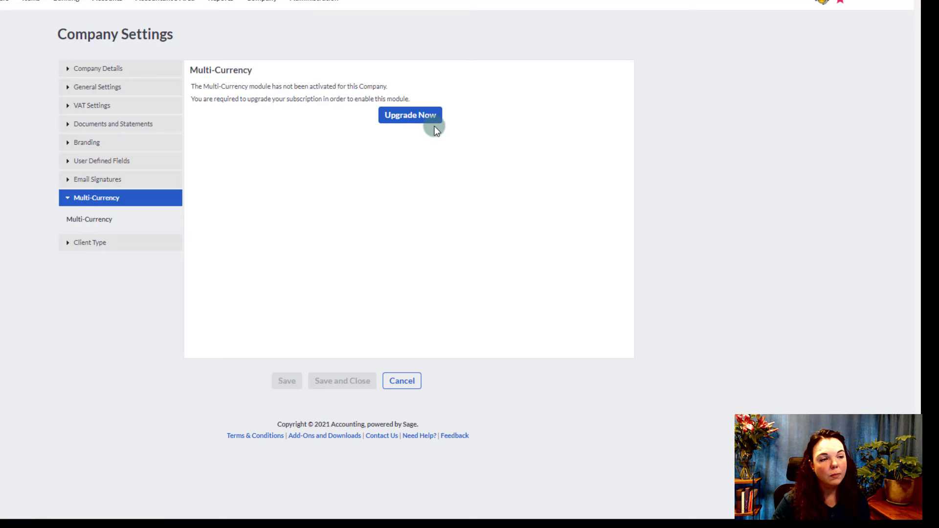
click(70, 200)
click(66, 216)
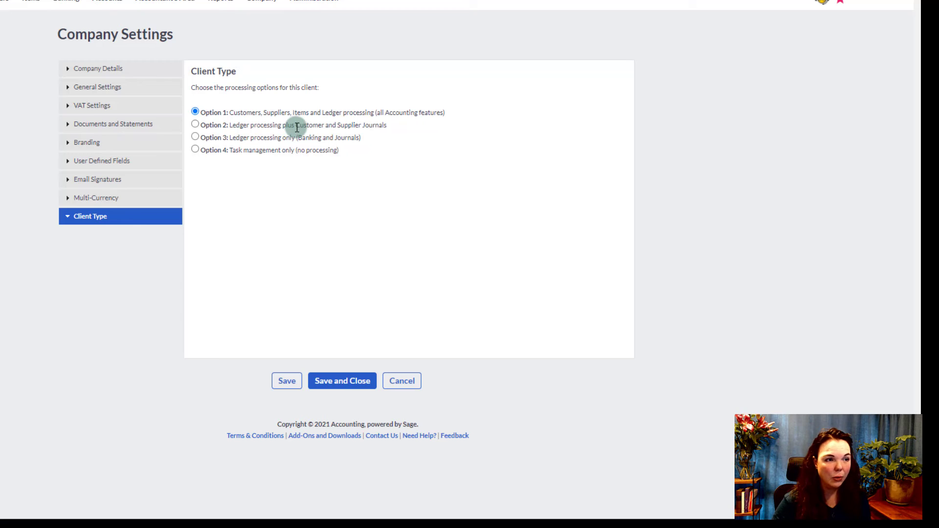
click(333, 383)
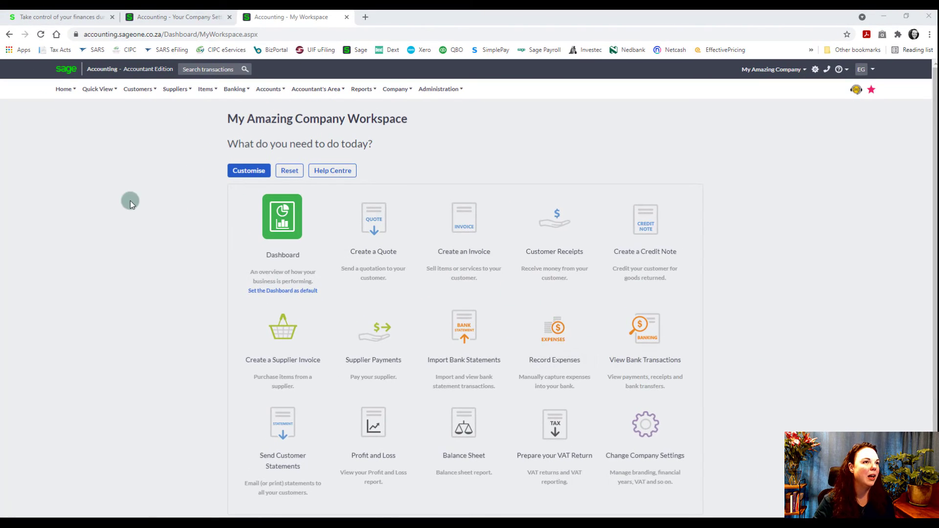
- Open Banking's List of Banks and Credit Cards and select the Very Rich Account
click(236, 89)
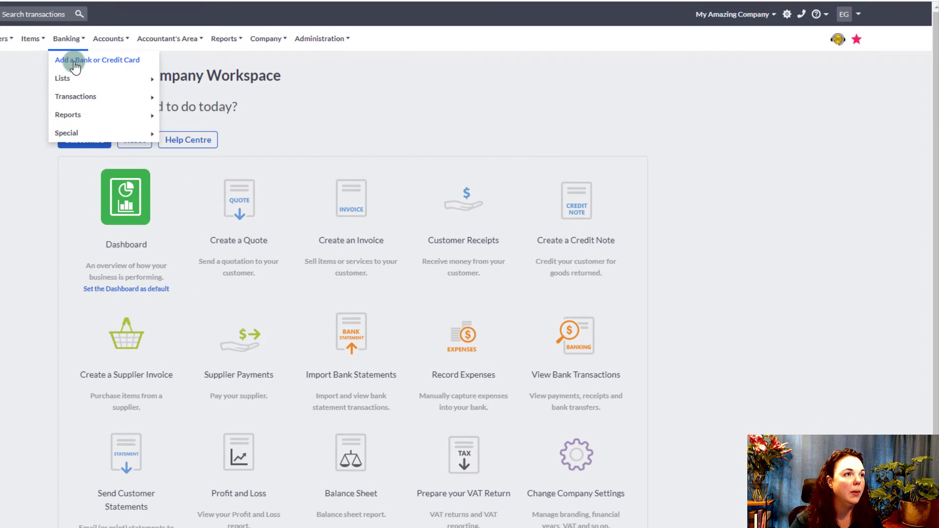
mouse_move(113, 78)
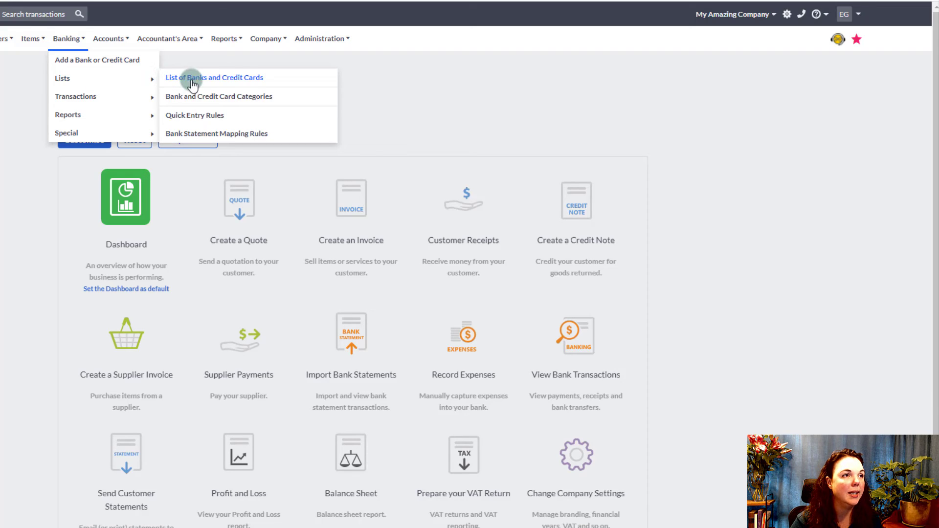
click(279, 87)
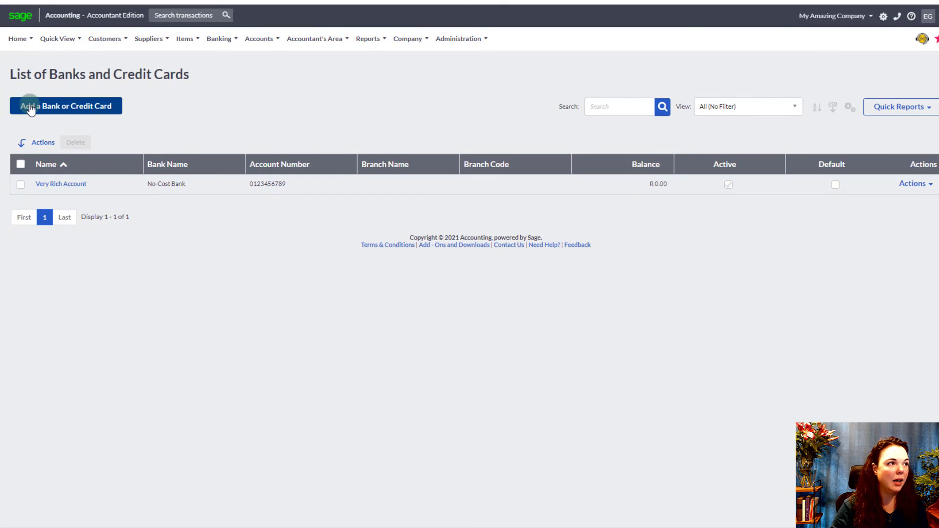
click(58, 186)
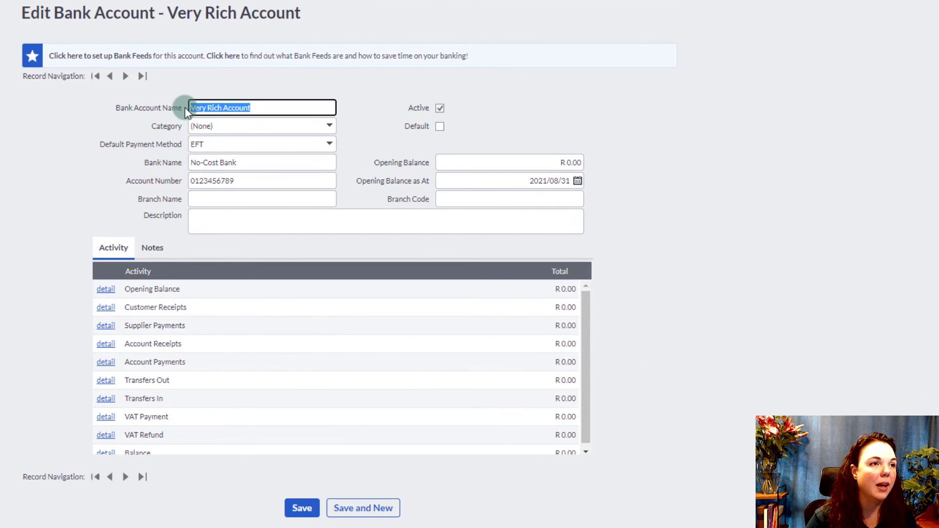
- Keep EFT as the Very Rich Account's default payment method
click(112, 146)
click(330, 143)
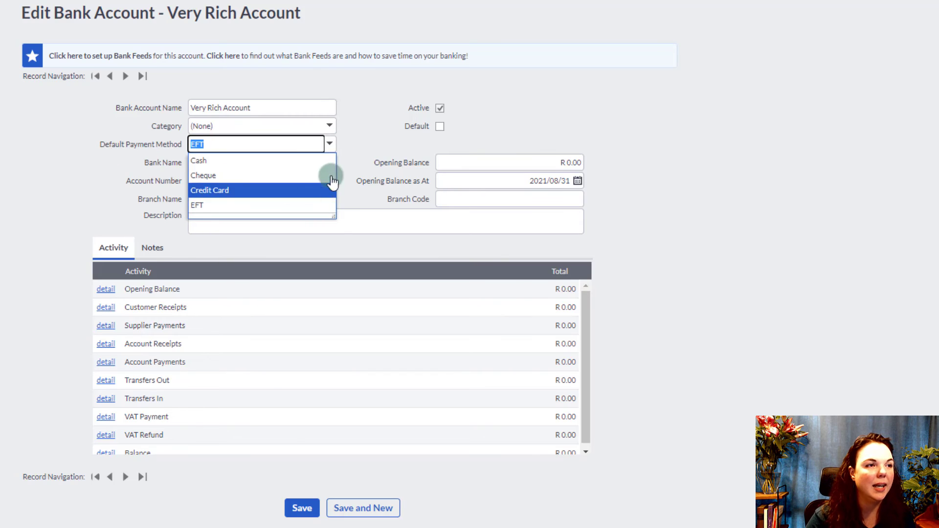
click(356, 143)
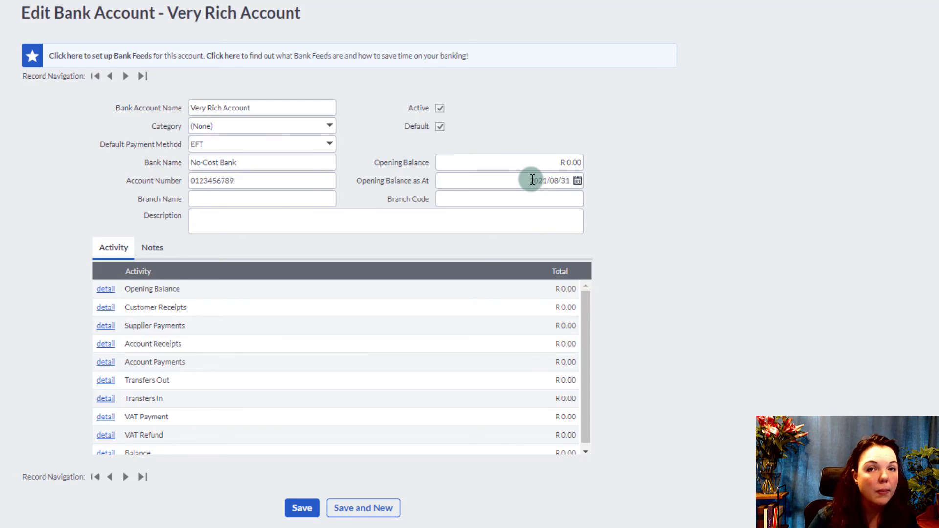
- Save the Very Rich Account's bank details
click(315, 509)
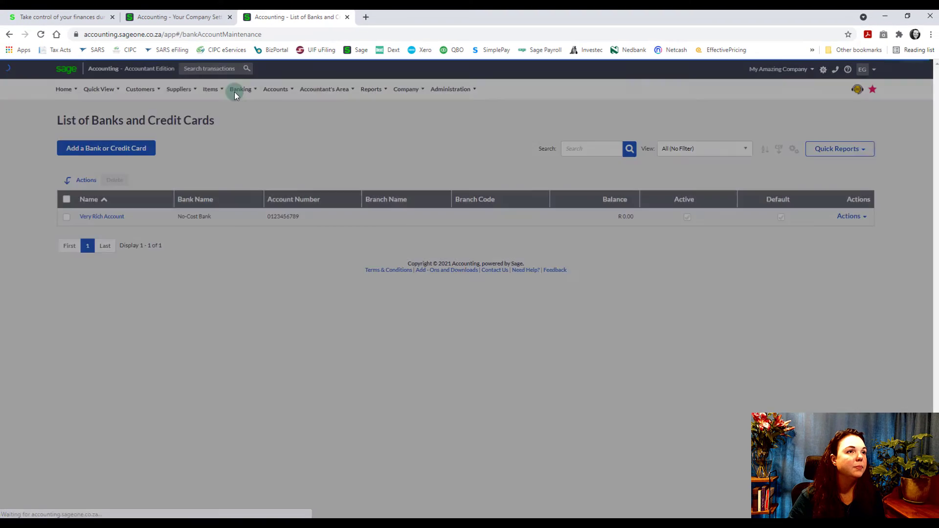
- Open Accounts > List of Accounts and scroll through the Sales, Other Income and Expenses categories
click(234, 92)
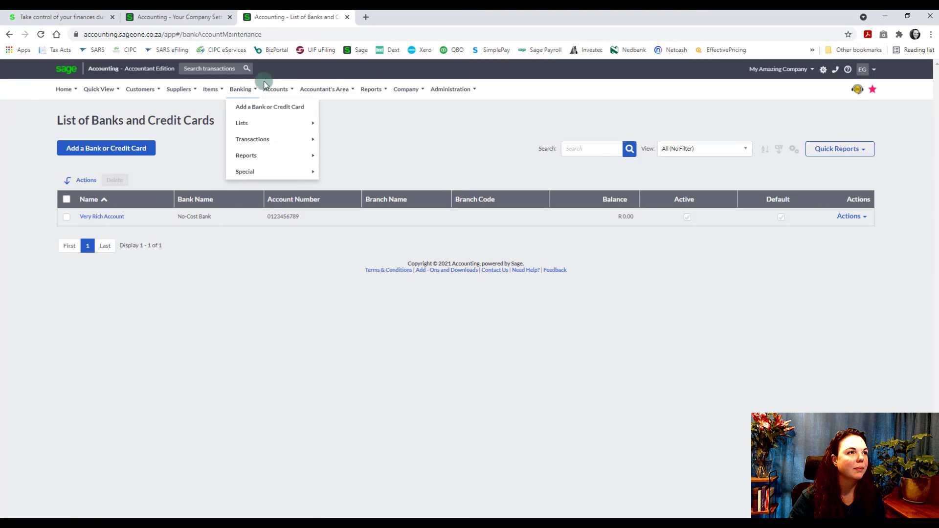
mouse_move(281, 93)
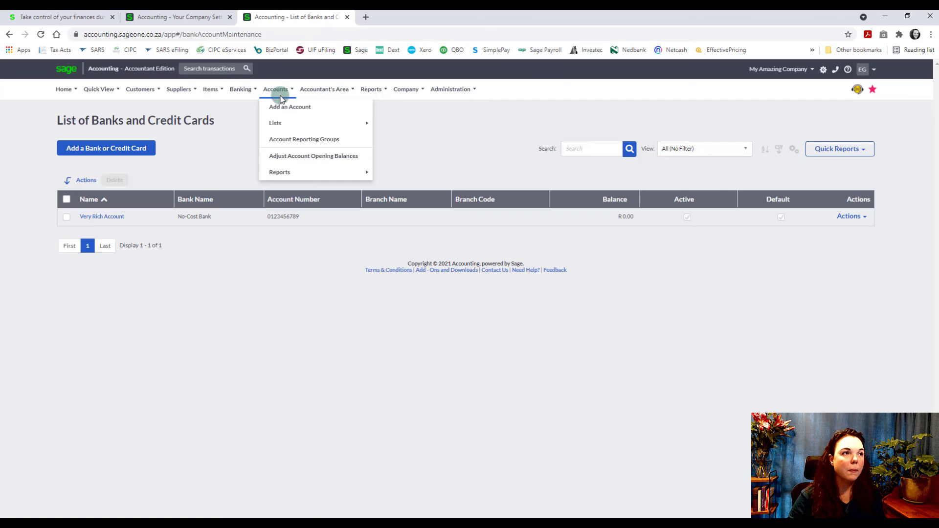
mouse_move(275, 122)
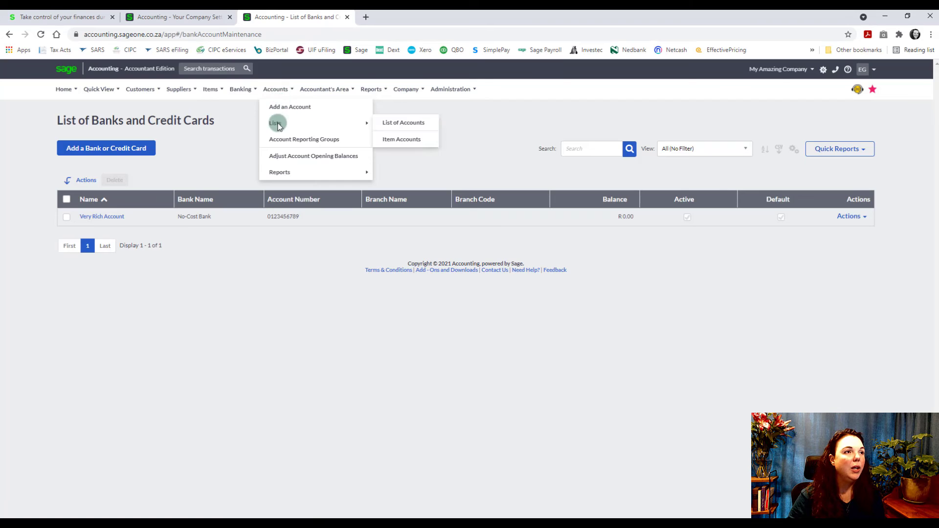
click(421, 125)
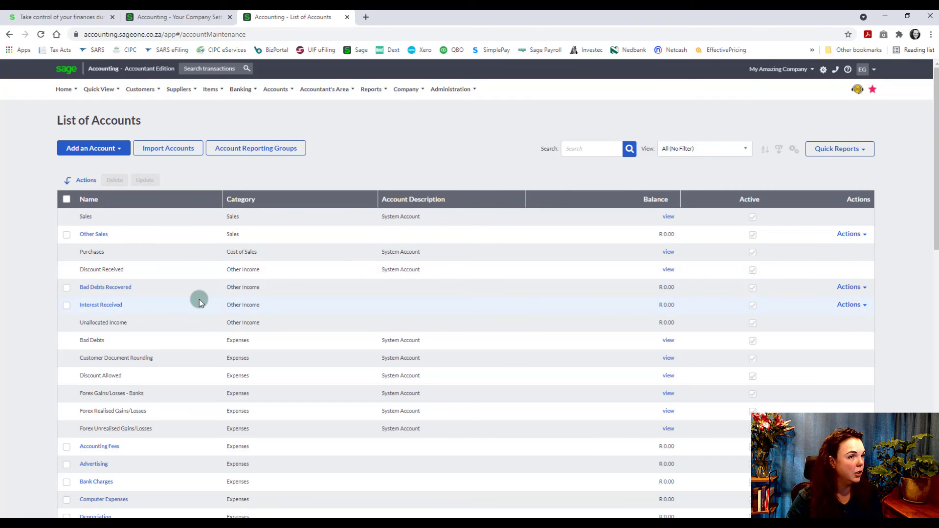
scroll(199, 299, down, 2)
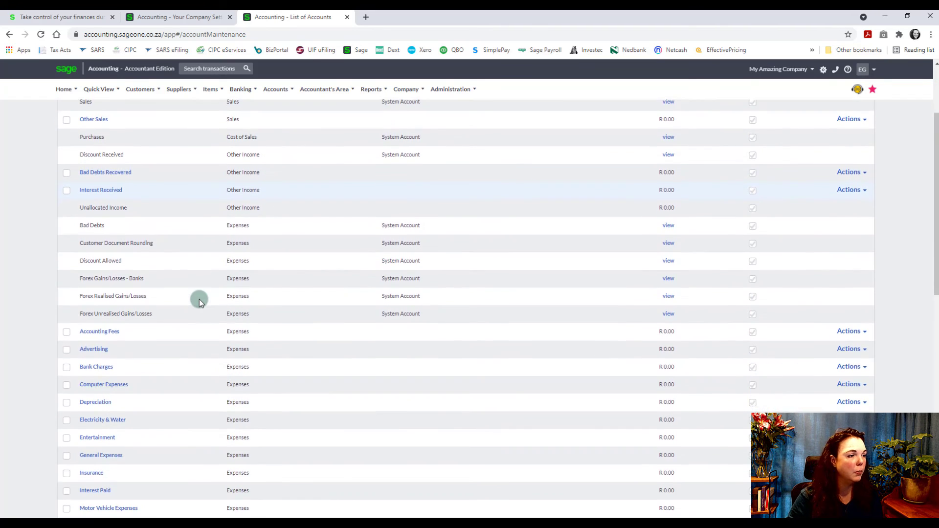
scroll(199, 300, down, 3)
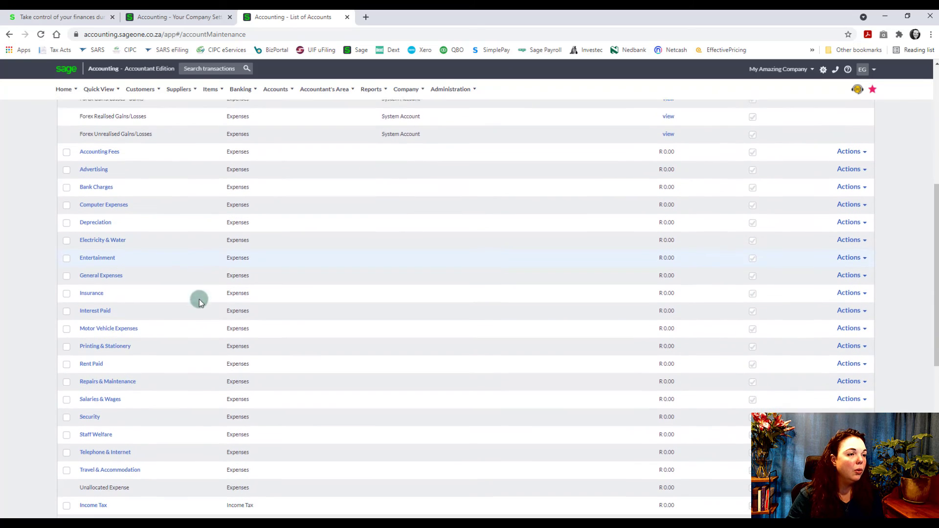
scroll(199, 300, down, 1)
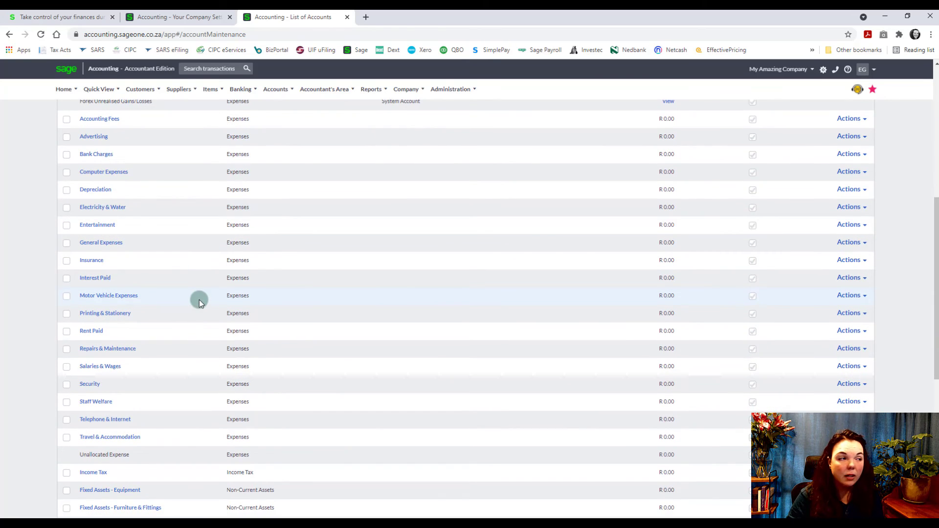
scroll(198, 300, up, 6)
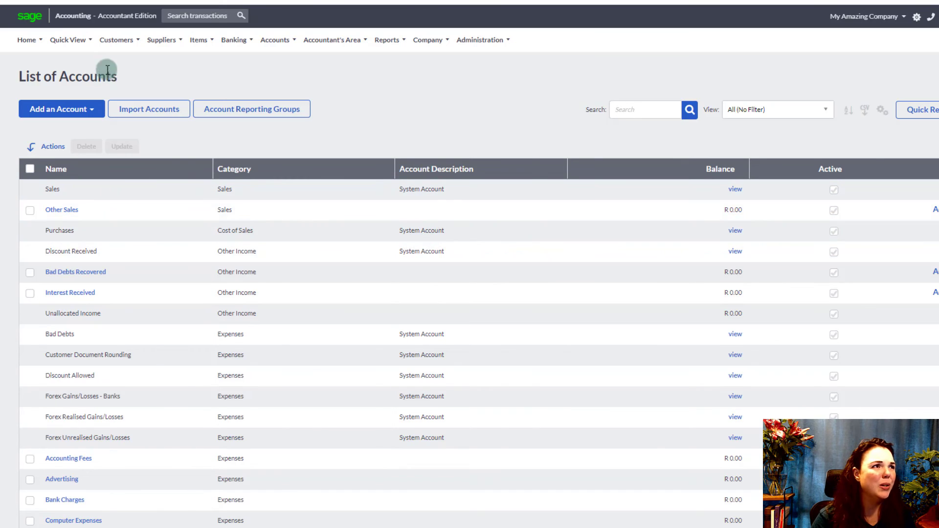
mouse_move(162, 44)
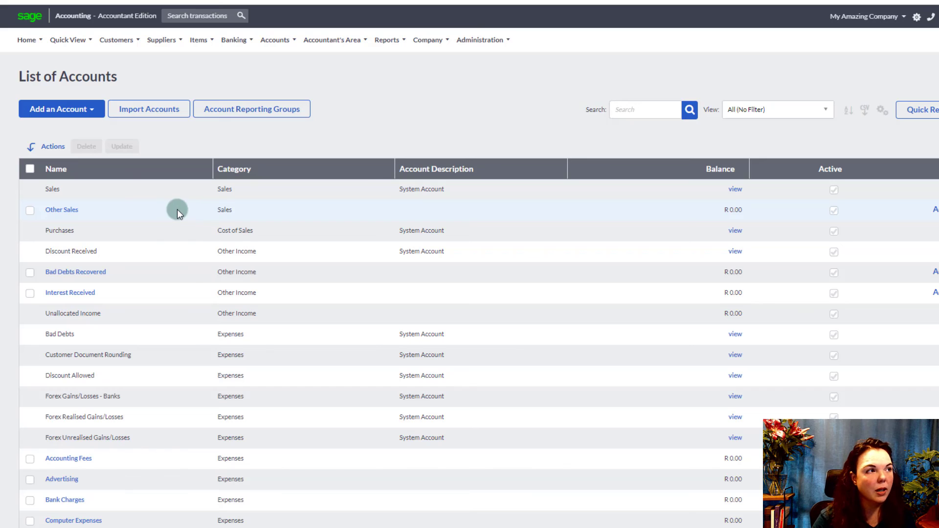
- Start a new account via Add an Account, leaving Default VAT Type at (No Default)
click(71, 109)
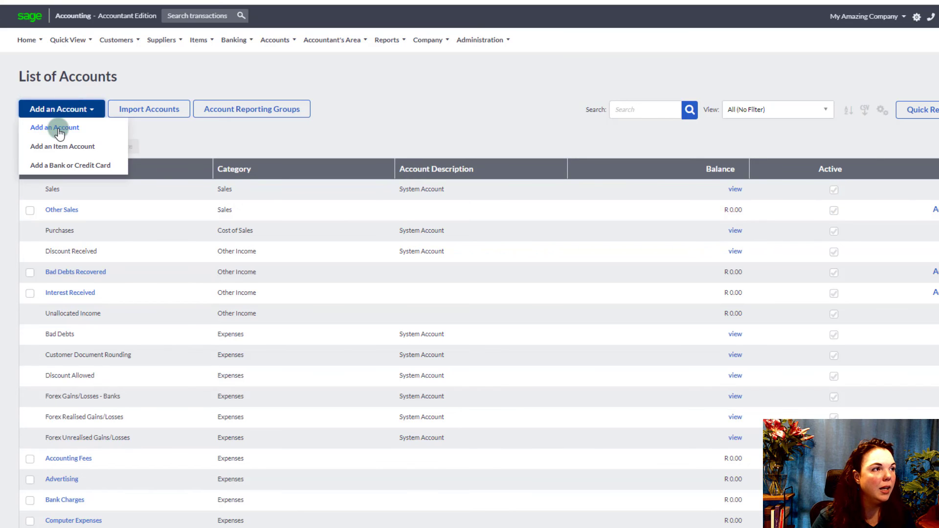
click(81, 129)
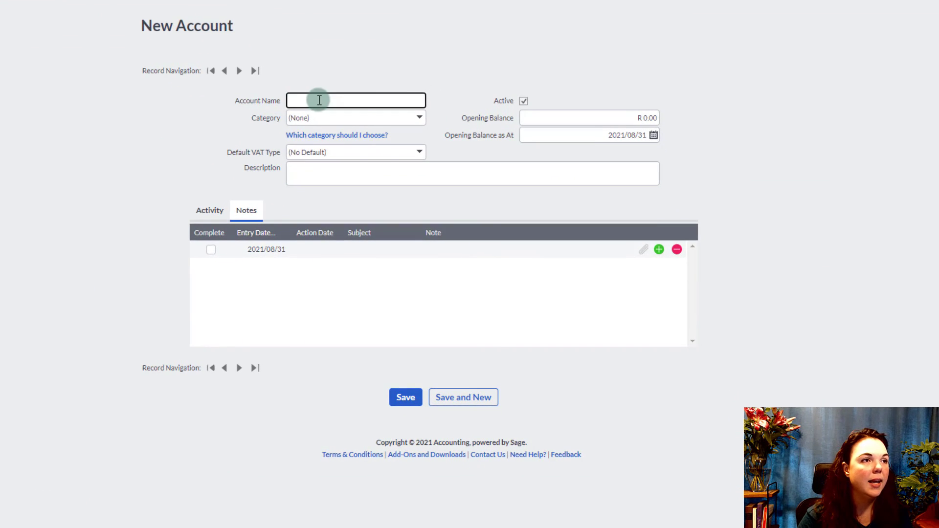
click(420, 153)
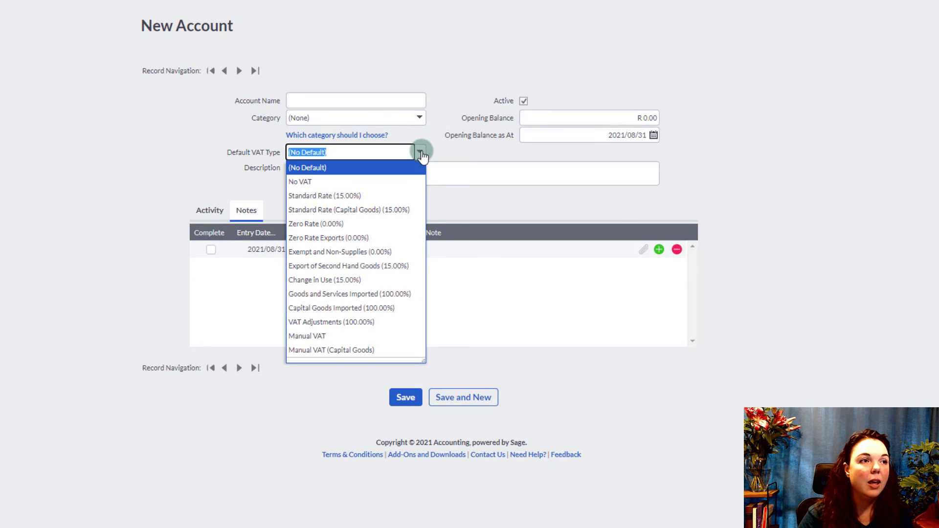
click(422, 153)
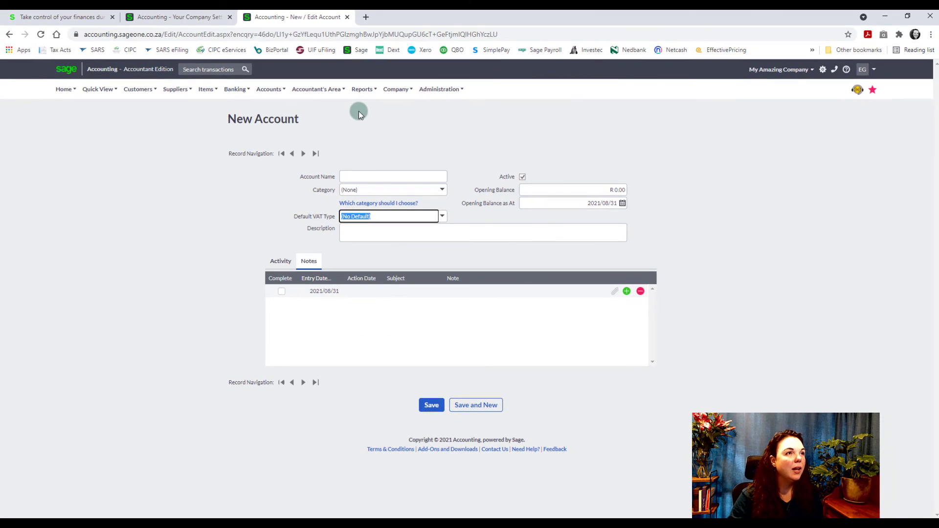
mouse_move(400, 93)
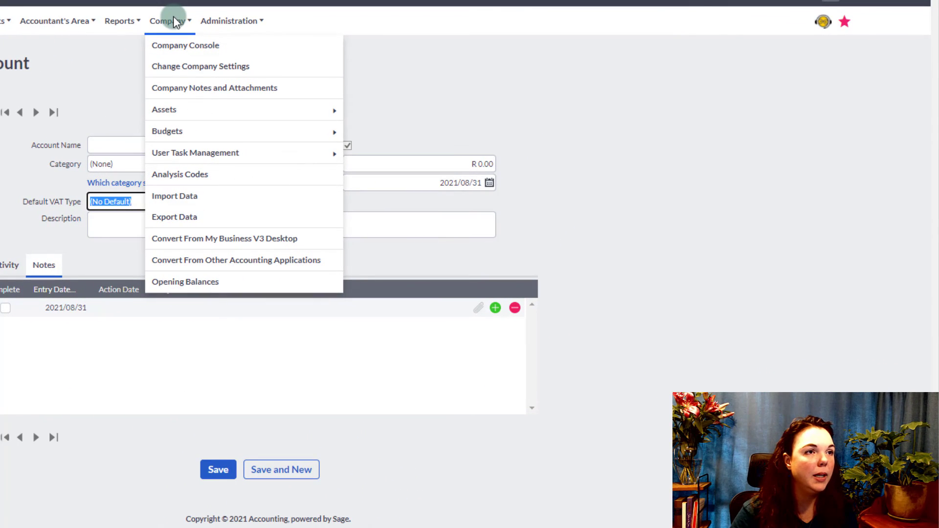
- Open Company > Opening Balances, currently dated 30 August 2021
mouse_move(433, 156)
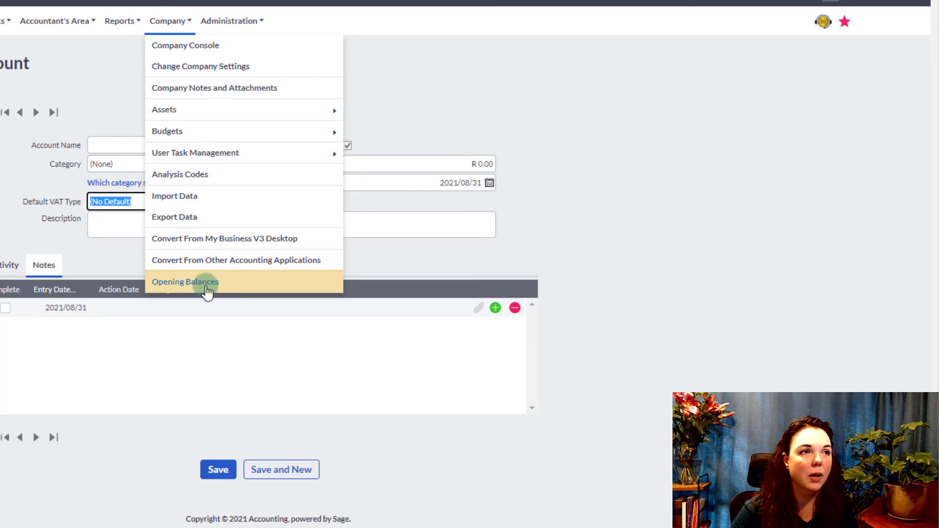
click(206, 286)
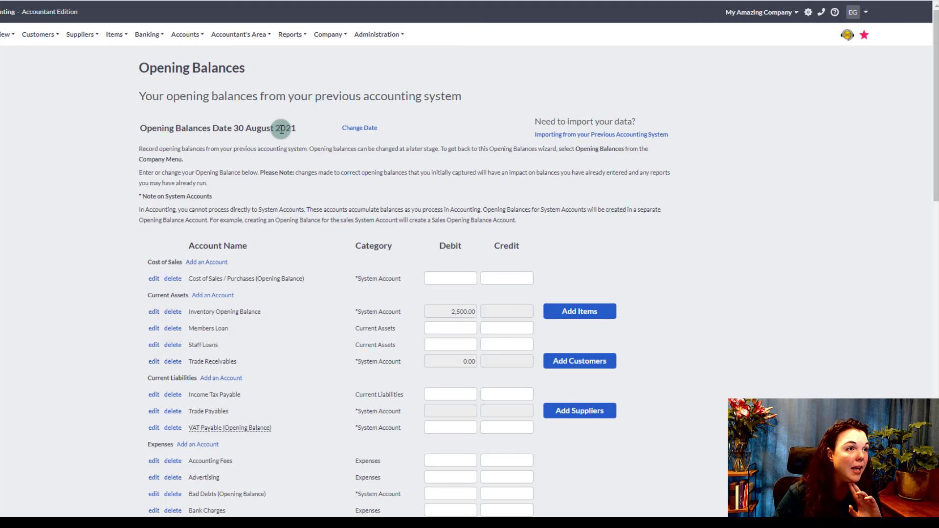
- Change the New Opening Balances Date to 2021/02/28 and save it
click(362, 130)
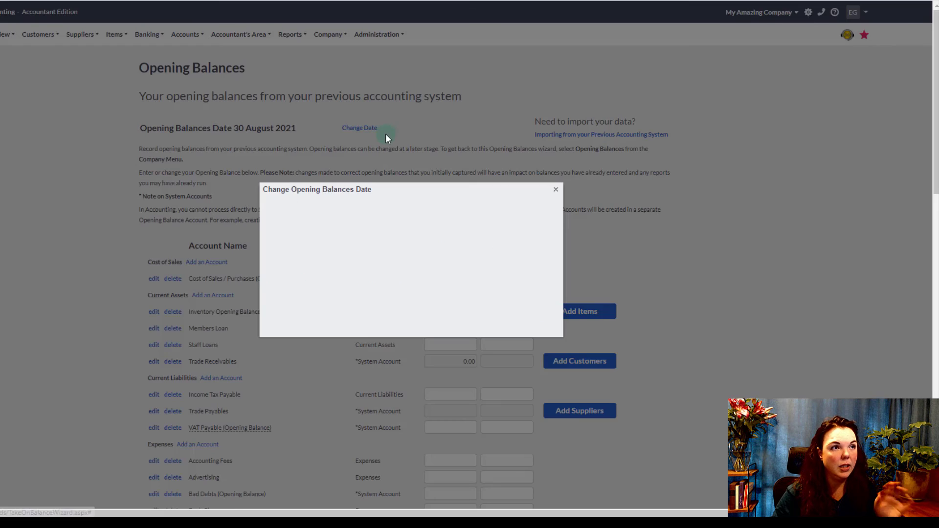
click(452, 210)
drag(452, 210, 483, 210)
text(2/28)
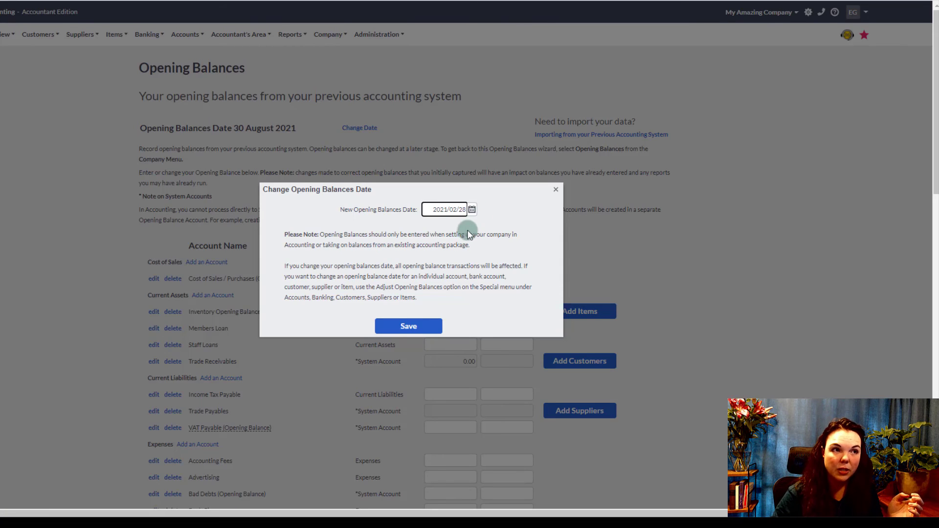
click(408, 326)
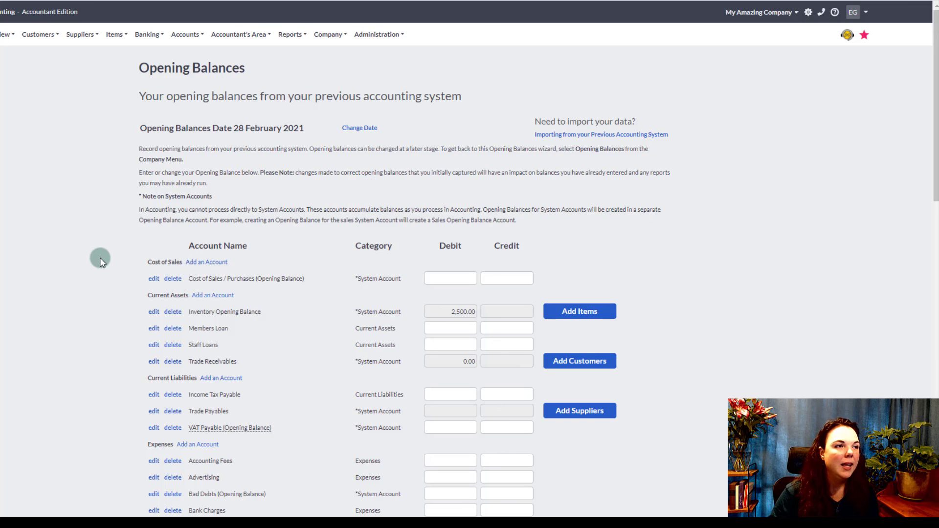
- Scroll through the Opening Balances table to review each account's opening balance
scroll(100, 257, down, 4)
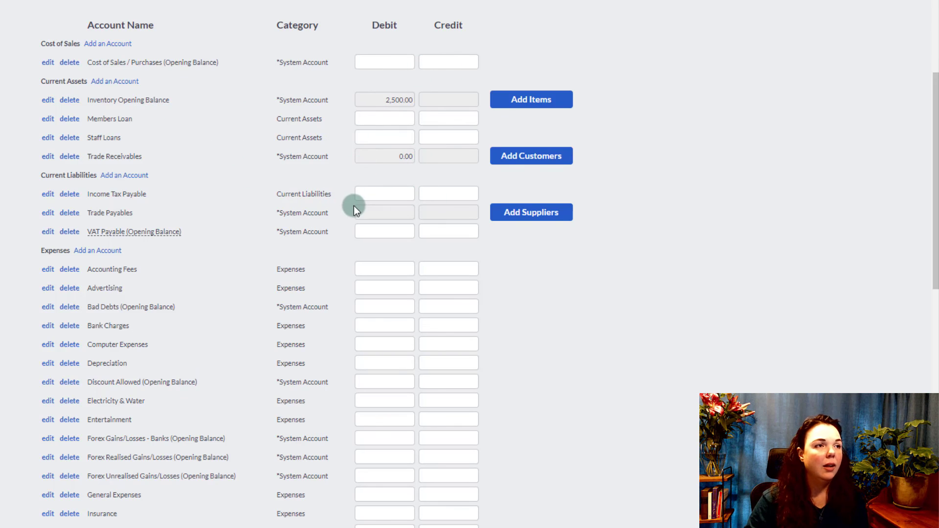
scroll(354, 206, down, 3)
scroll(354, 208, down, 2)
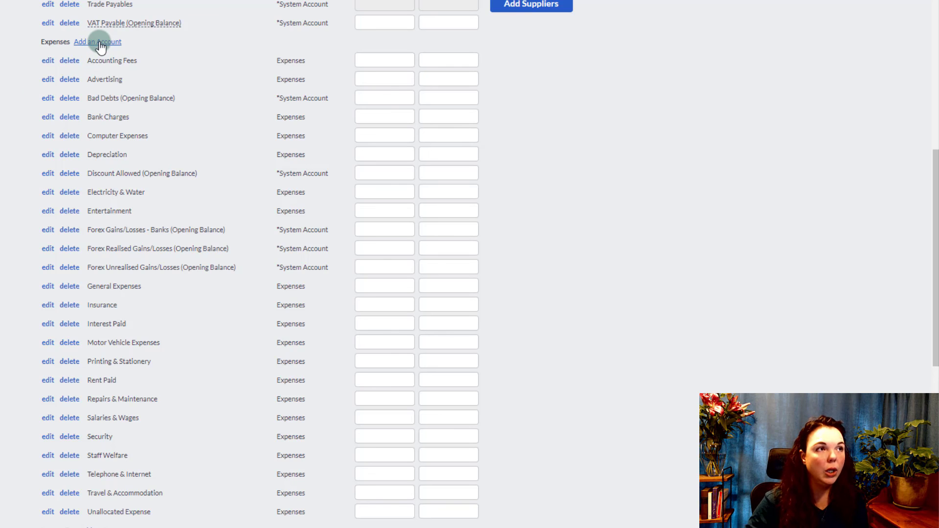
scroll(115, 72, up, 8)
scroll(115, 71, up, 2)
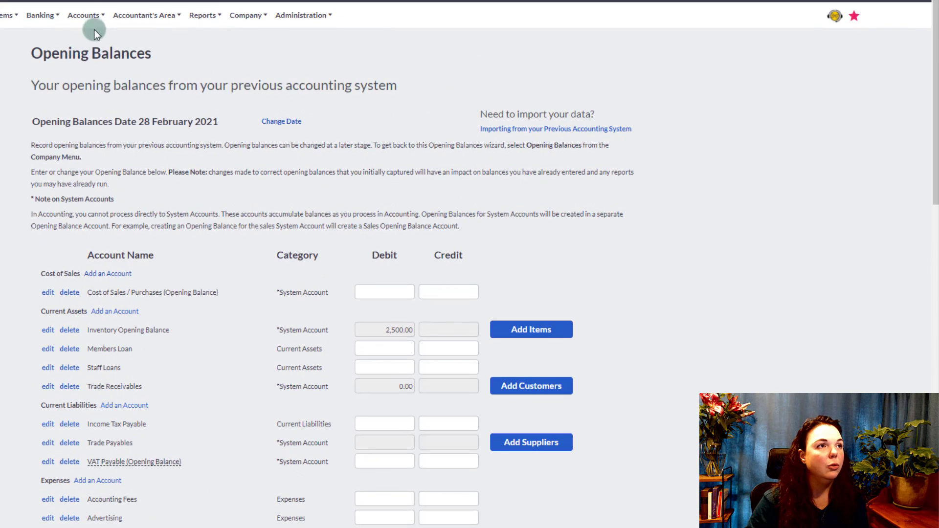
- Check the R 2,500.00 imbalance warning at Sub Total, then choose Update And Continue
click(90, 19)
mouse_move(84, 54)
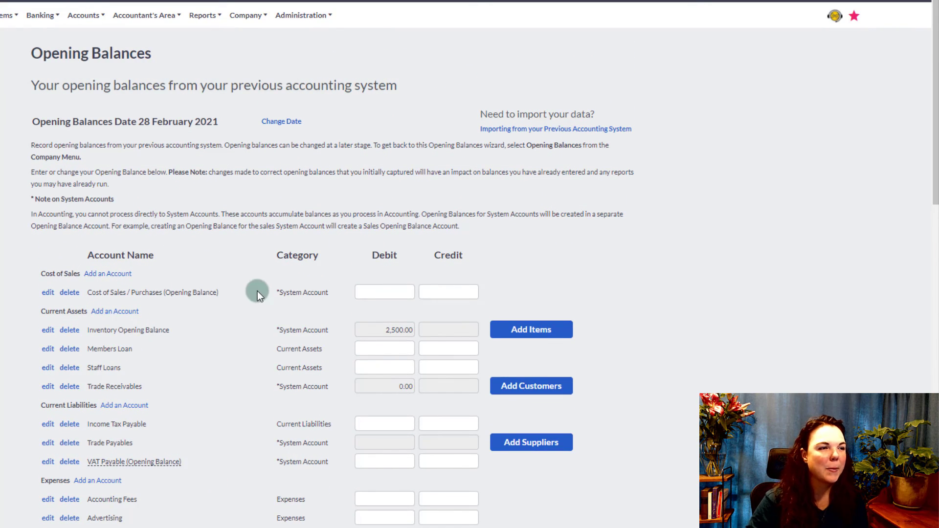
scroll(237, 312, down, 5)
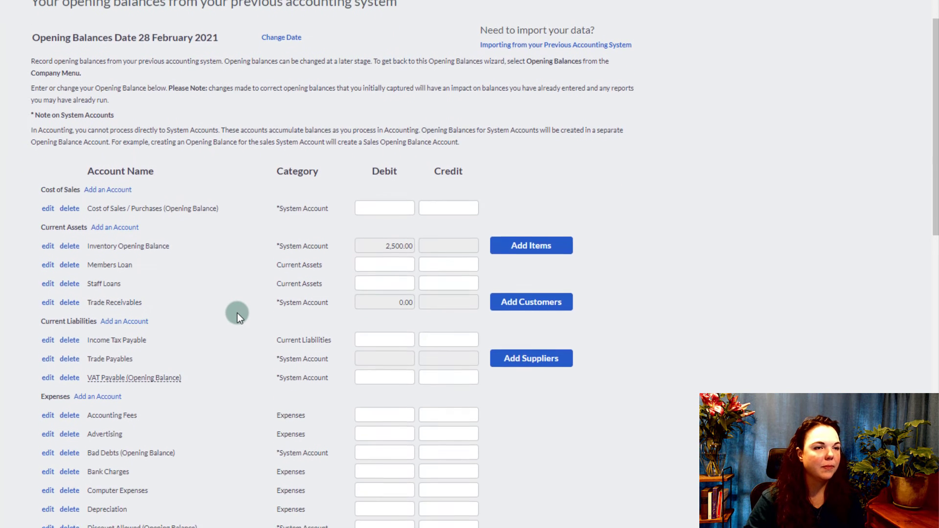
scroll(237, 313, down, 6)
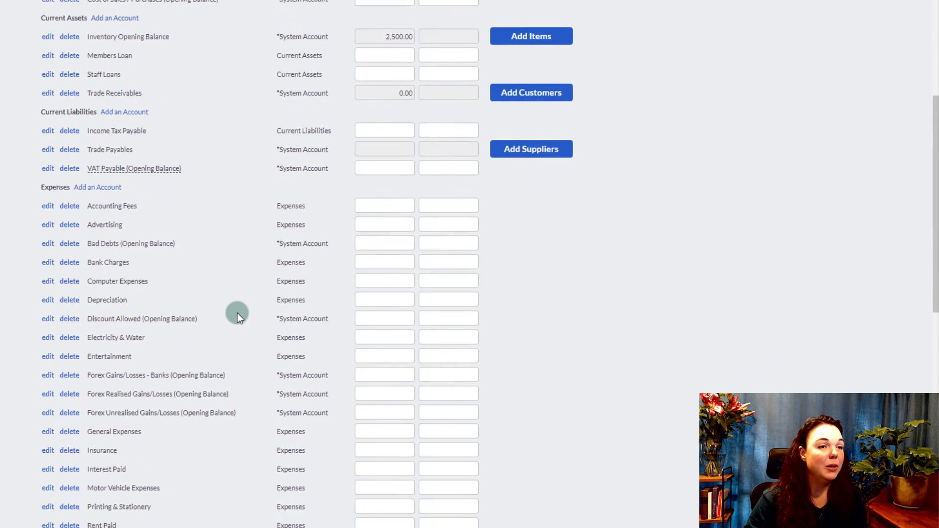
scroll(237, 313, down, 6)
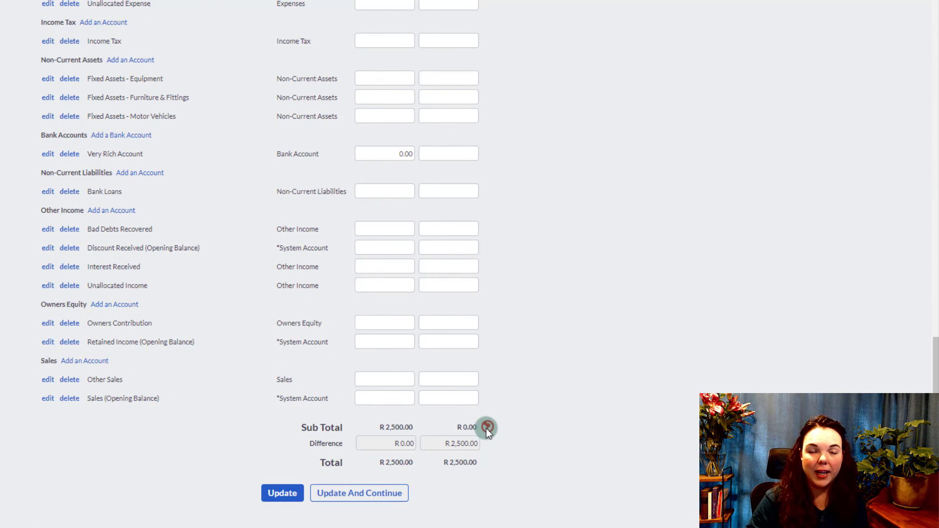
mouse_move(486, 428)
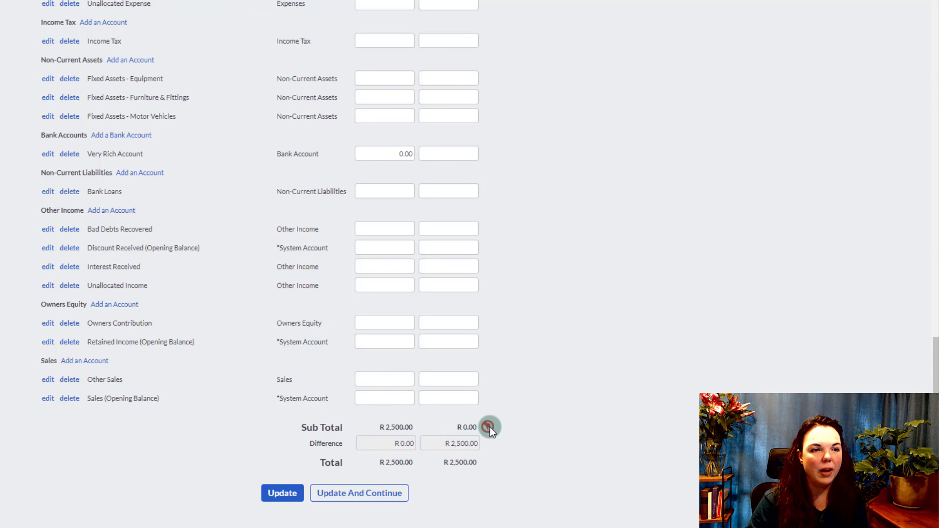
click(362, 494)
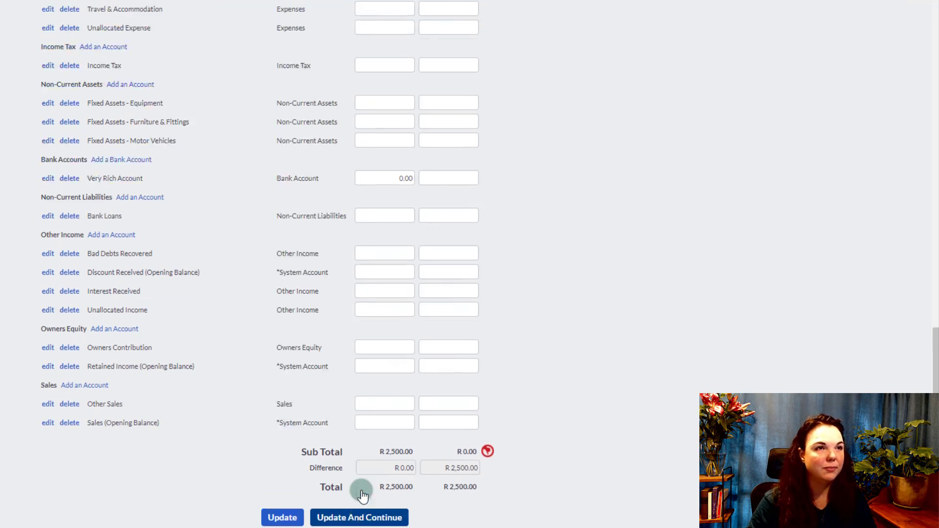